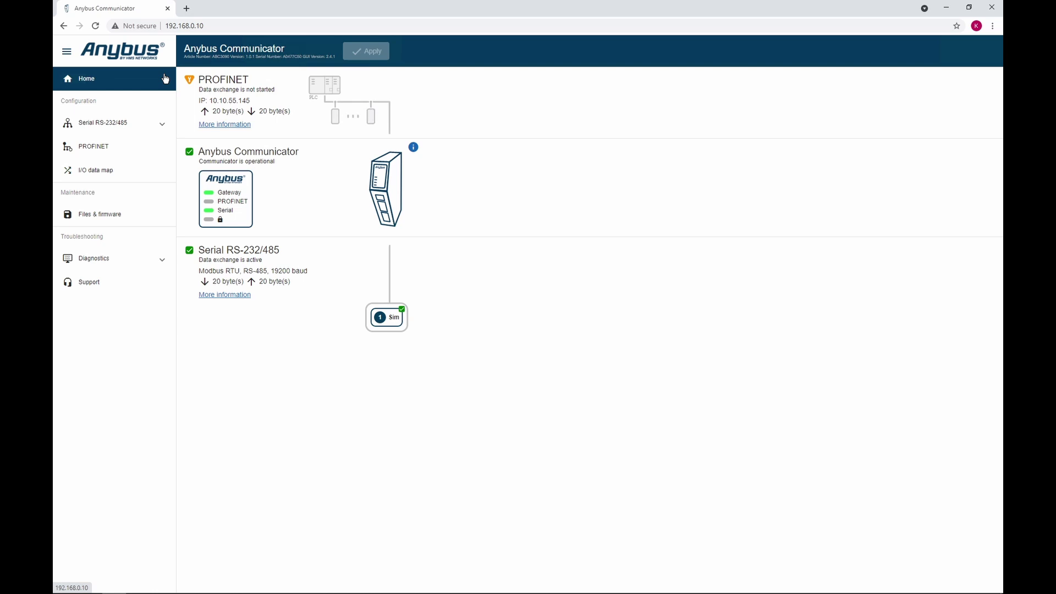
- In the GSD file manager, set the Desktop as the source folder
key("alt+Tab")
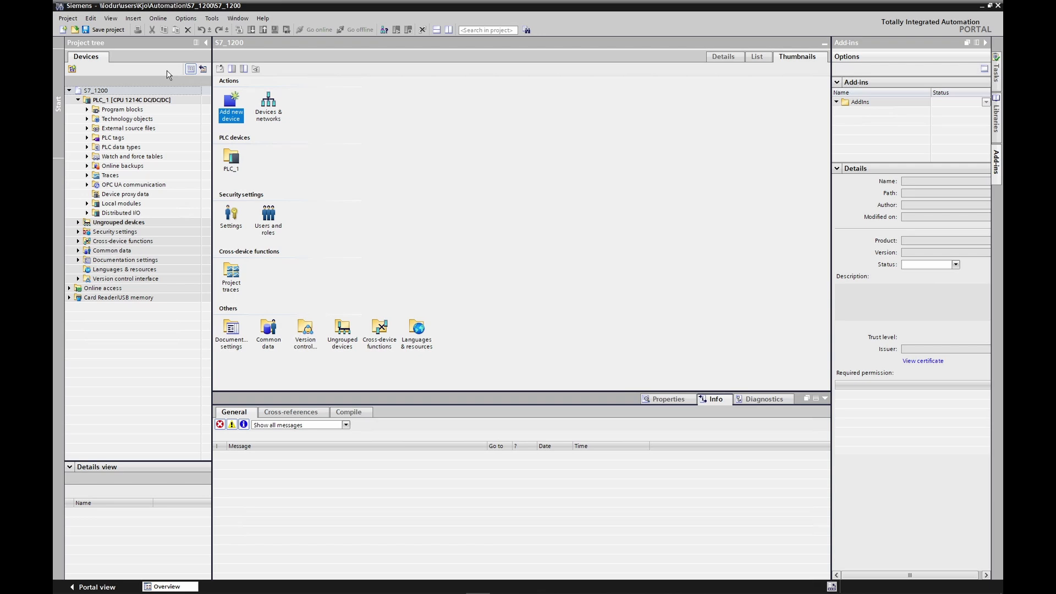
left_click(187, 20)
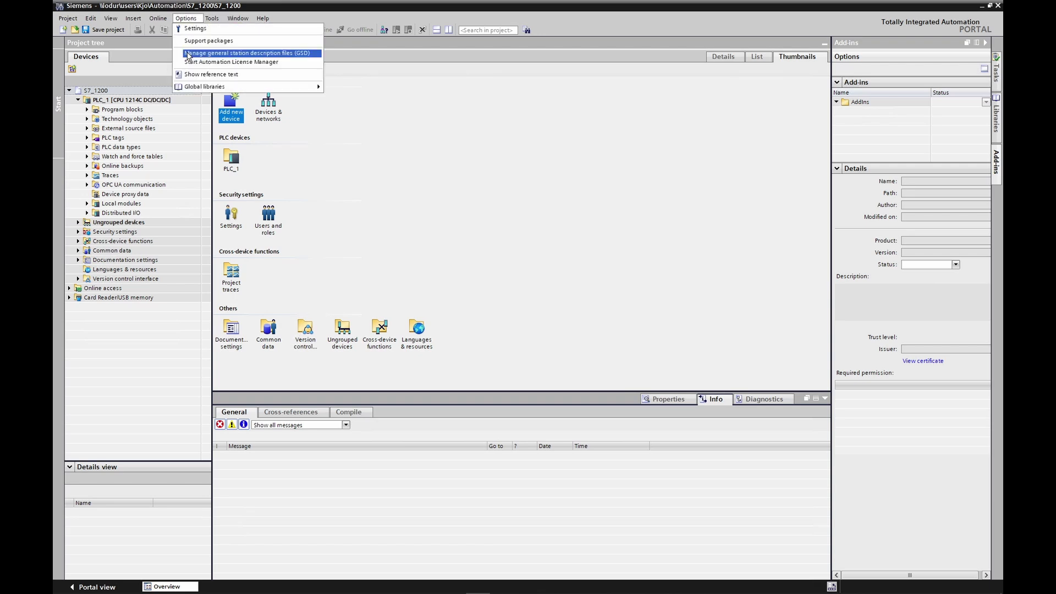
left_click(187, 54)
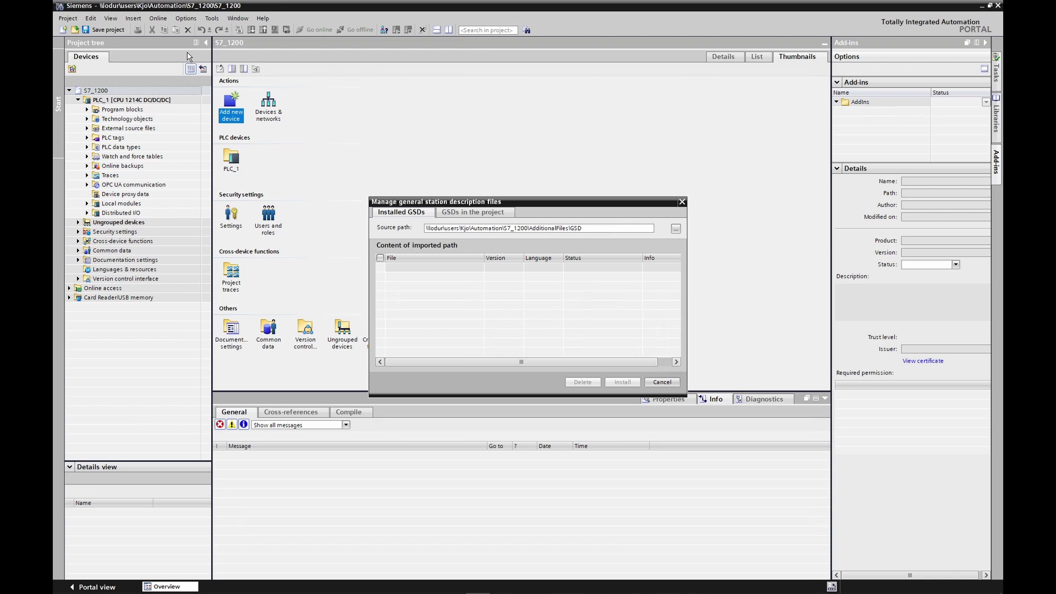
left_click(675, 228)
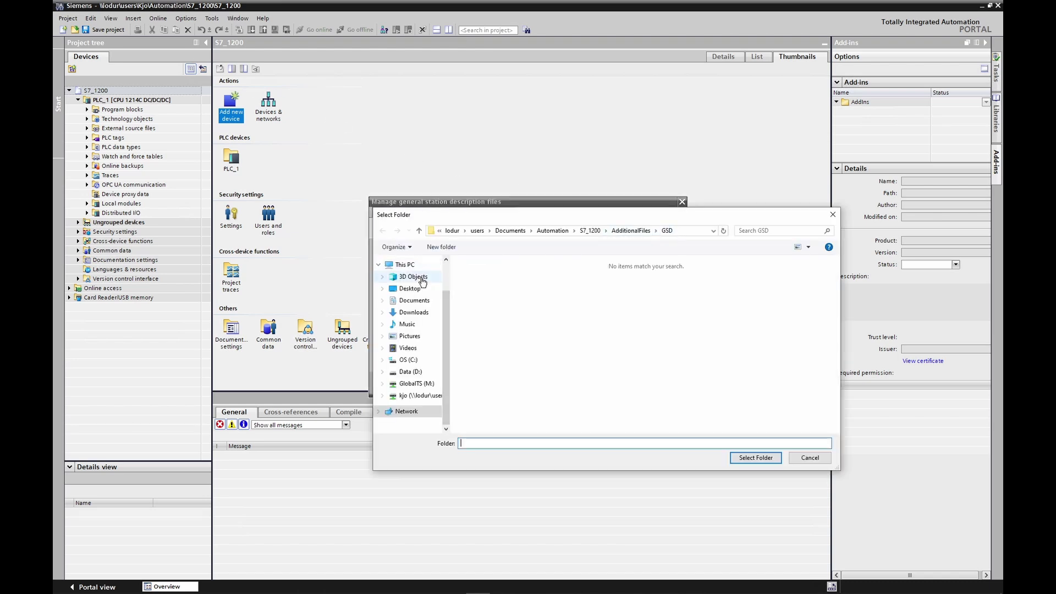
left_click(416, 289)
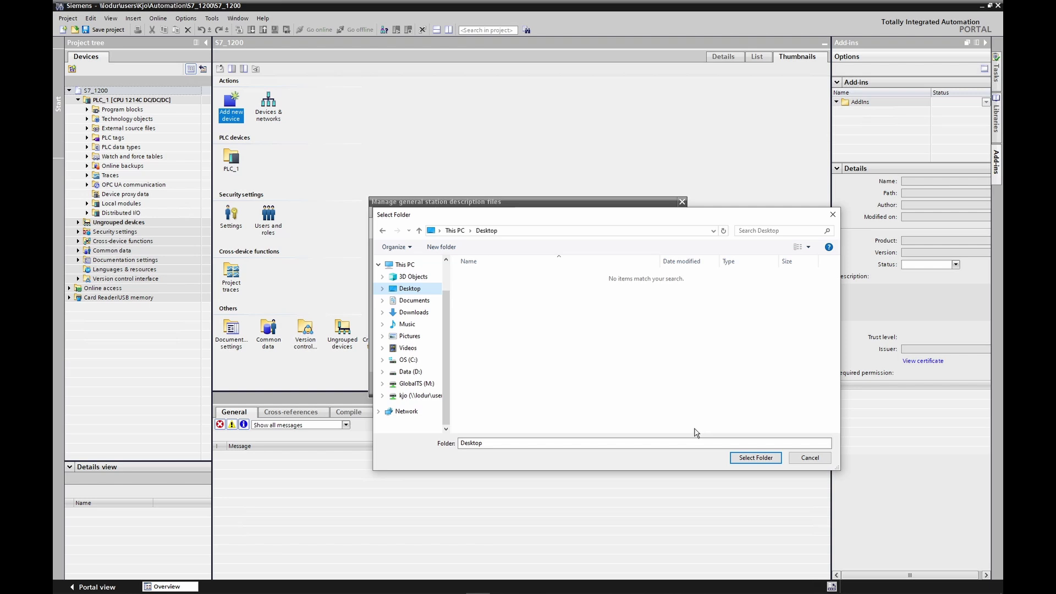
left_click(738, 458)
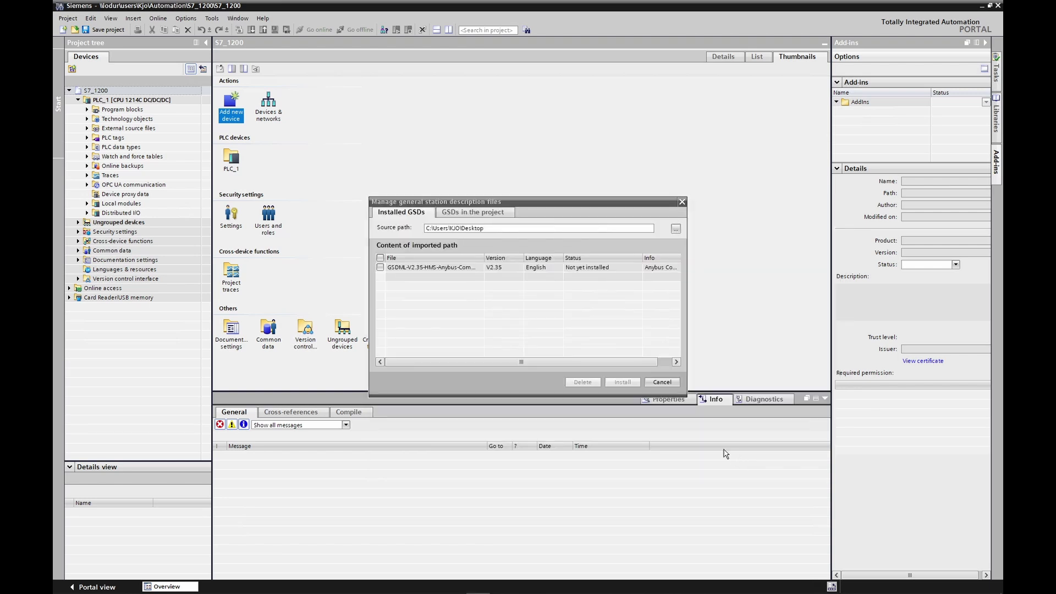
- Tick and install the Anybus Communicator GSDML file V2.35, then close the result
left_click(379, 268)
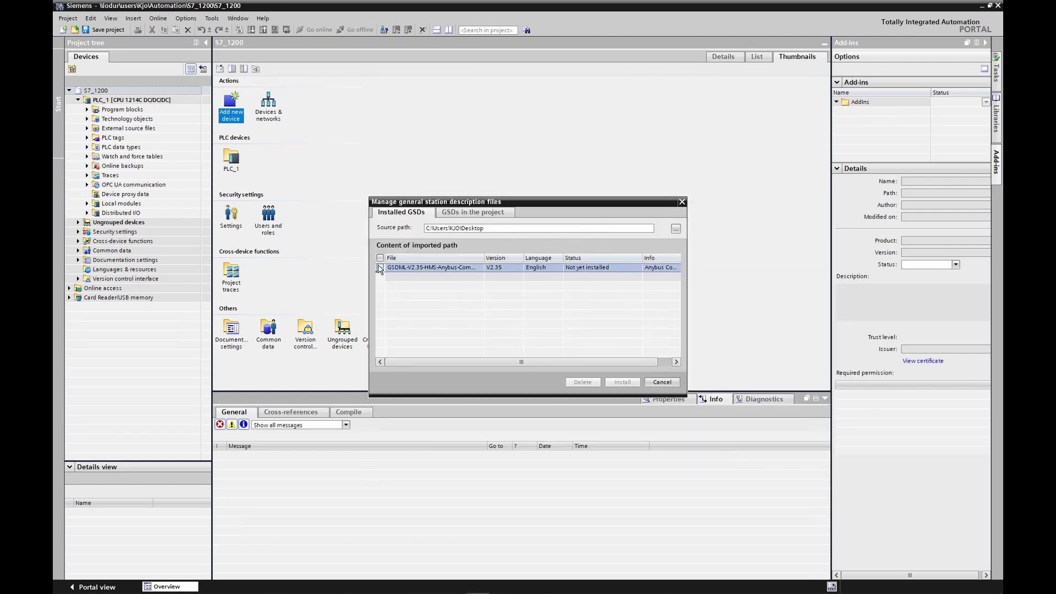
left_click(379, 268)
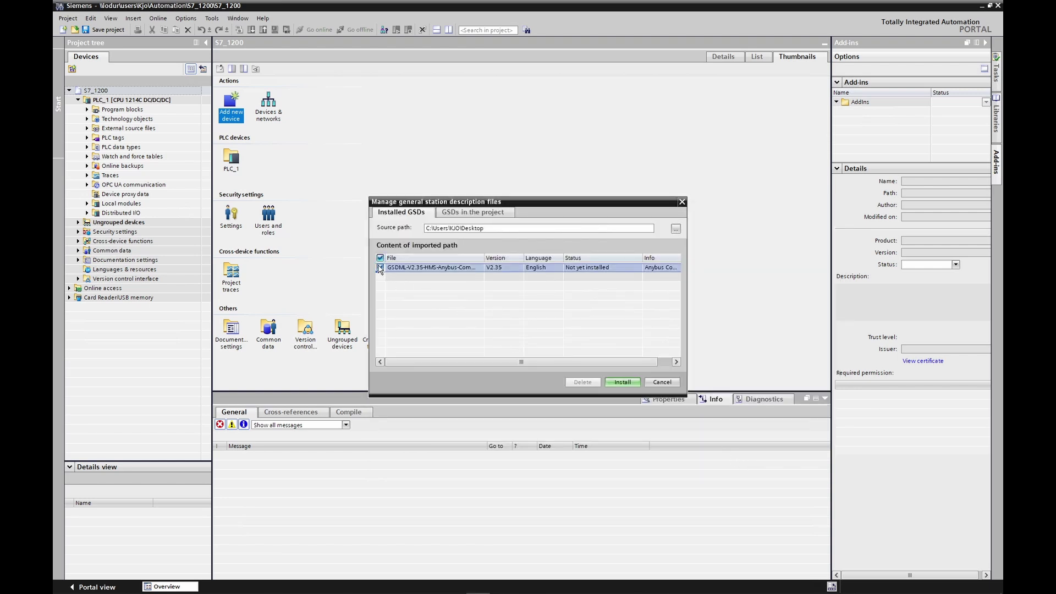
left_click(617, 383)
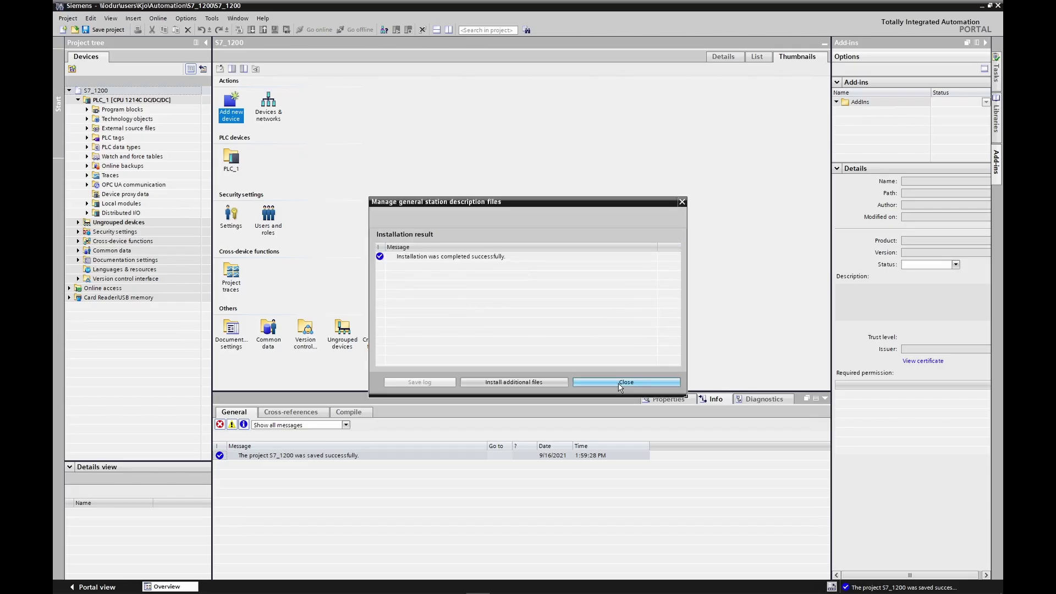
left_click(619, 385)
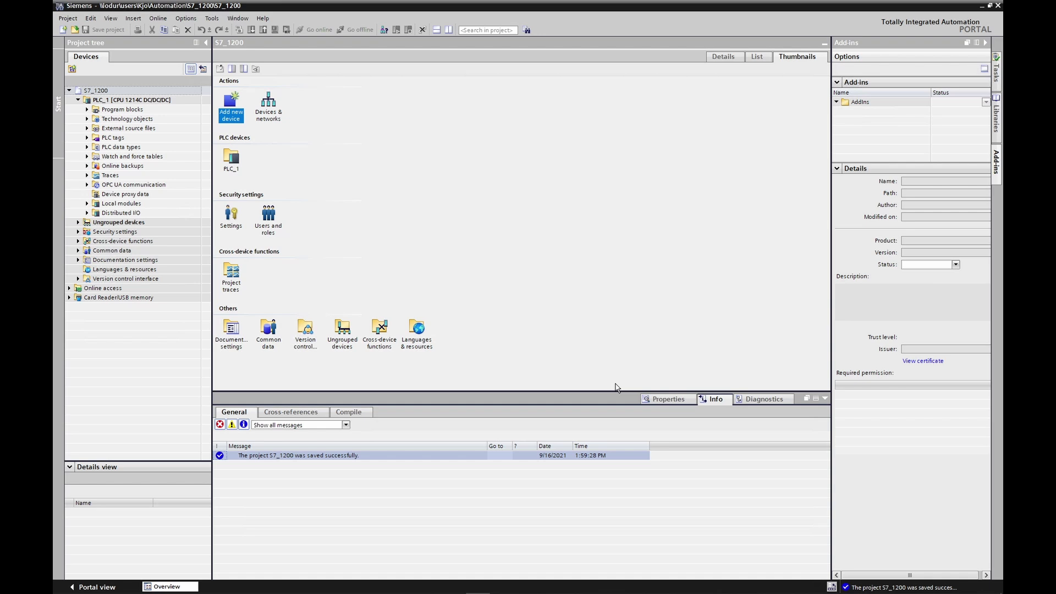
- In the network view catalog, find Anybus Communicator under Other field devices > PROFINET IO > Gateway > HMS Networks
left_click(268, 103)
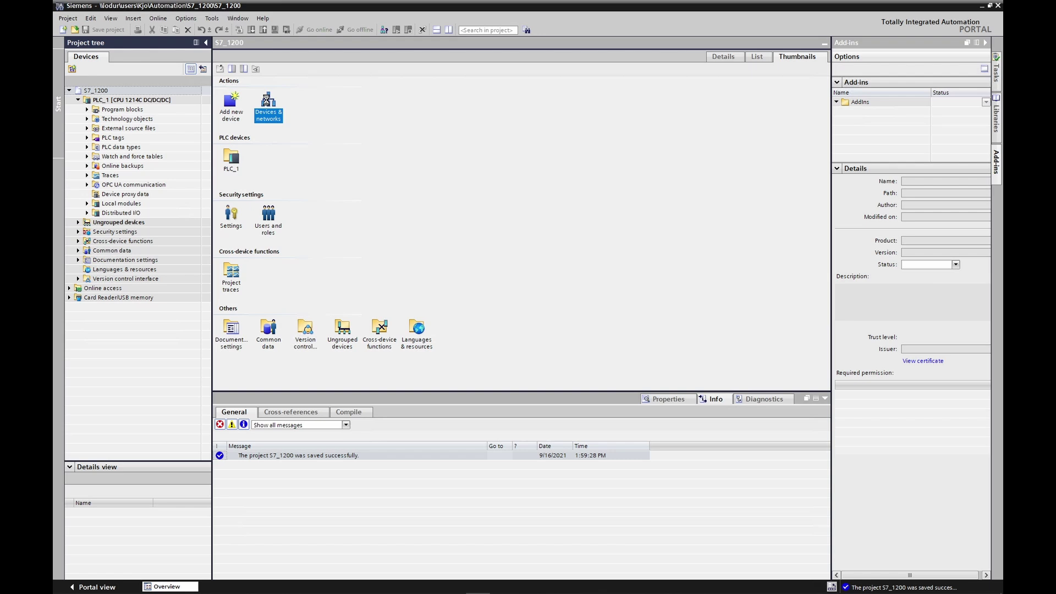
double_click(267, 102)
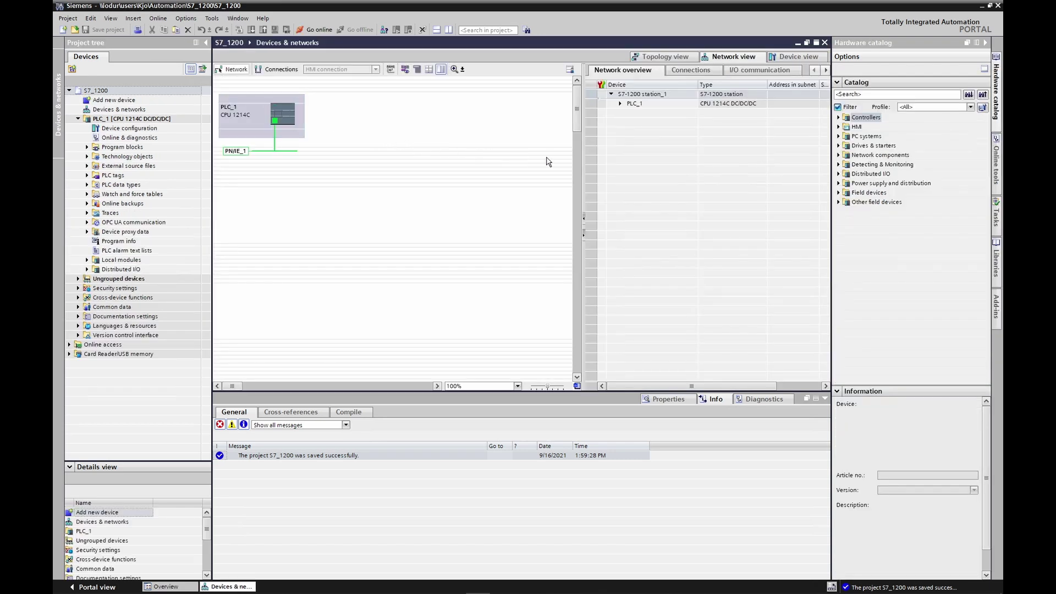
left_click(838, 202)
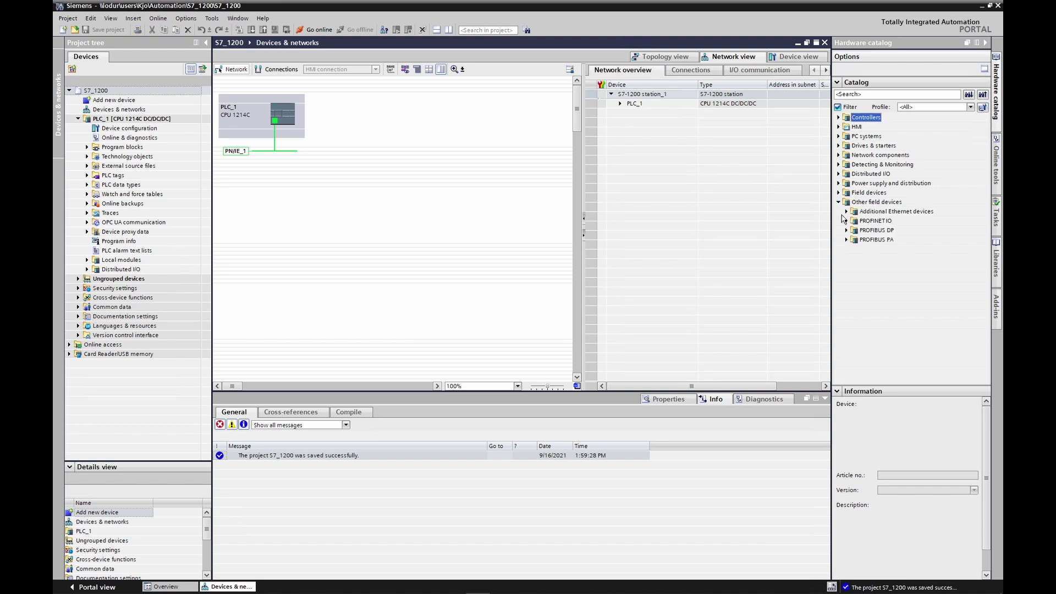
left_click(847, 221)
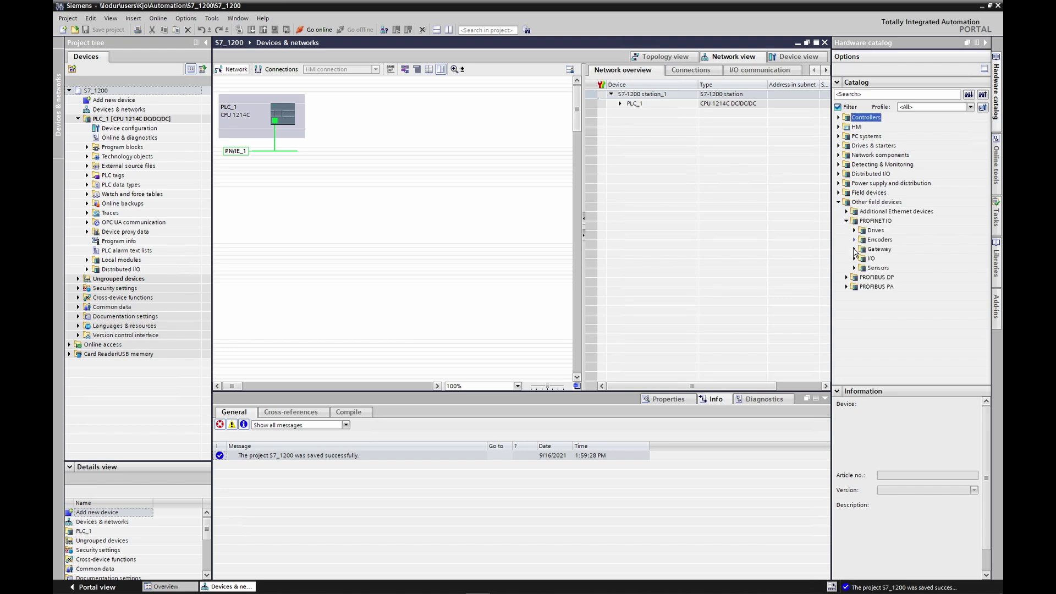
left_click(855, 249)
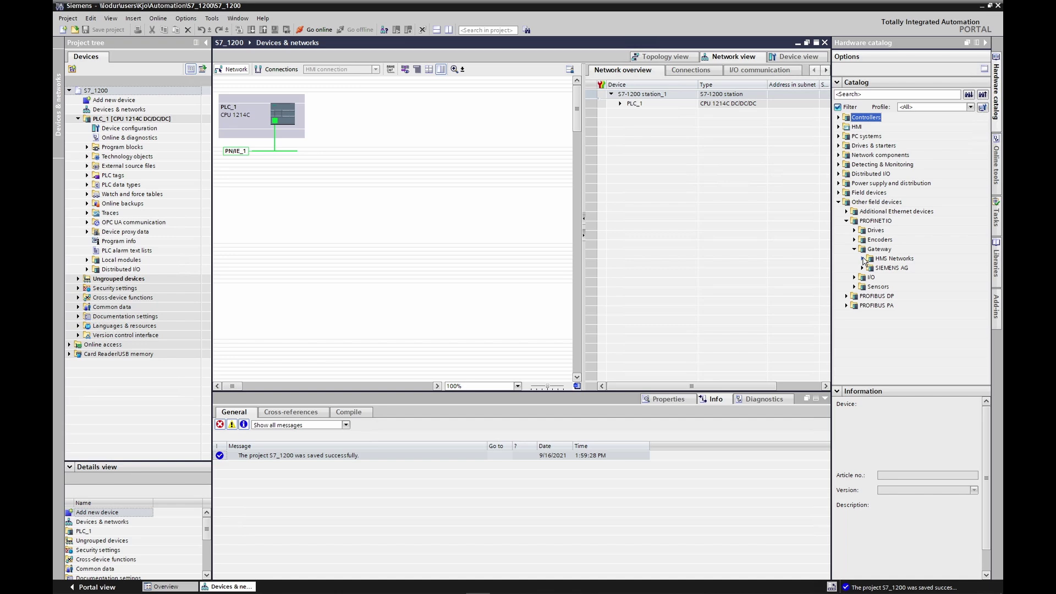
left_click(862, 258)
left_click(901, 269)
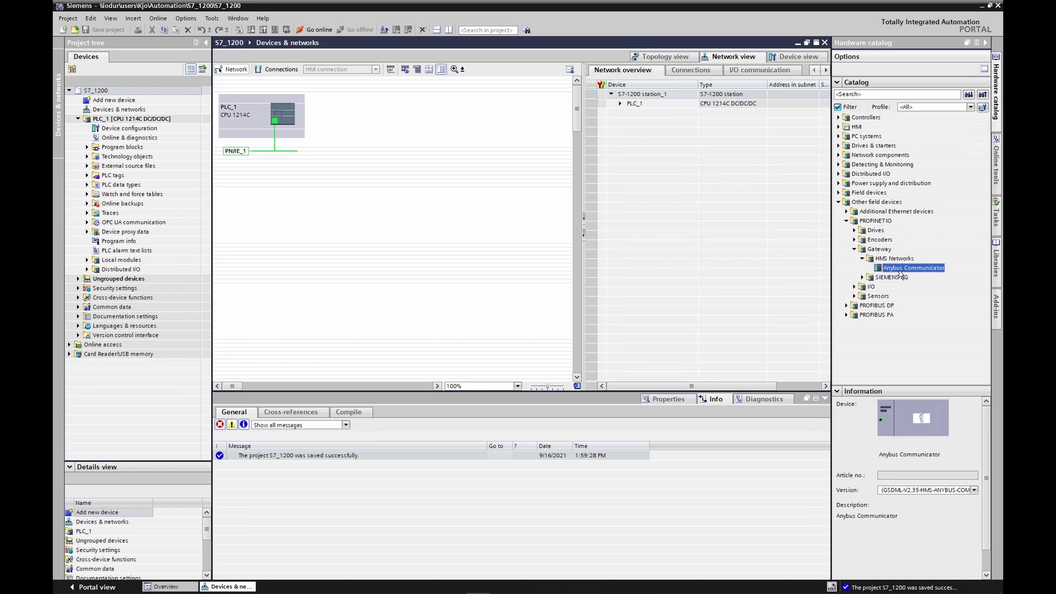
- Place the Anybus Communicator in the network and assign it to PLC_1.Profinet
left_click_drag(900, 273, 391, 114)
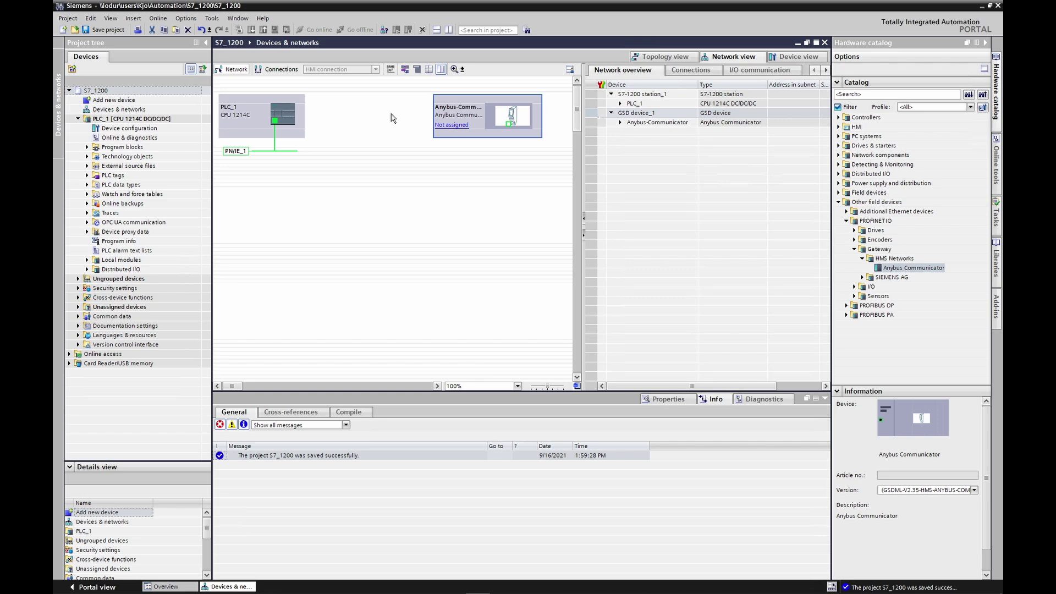
left_click(448, 126)
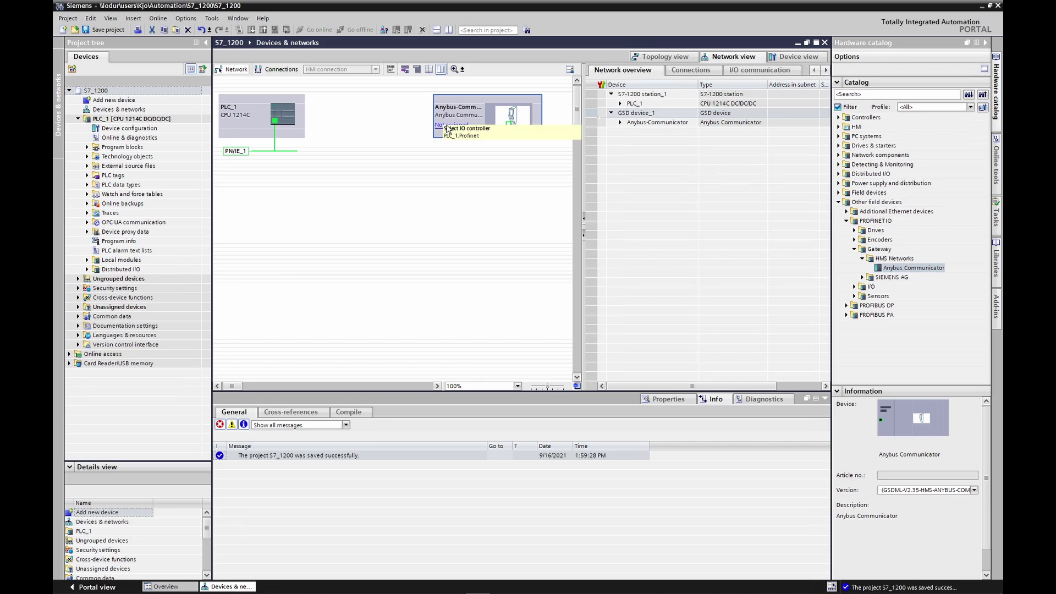
left_click(453, 136)
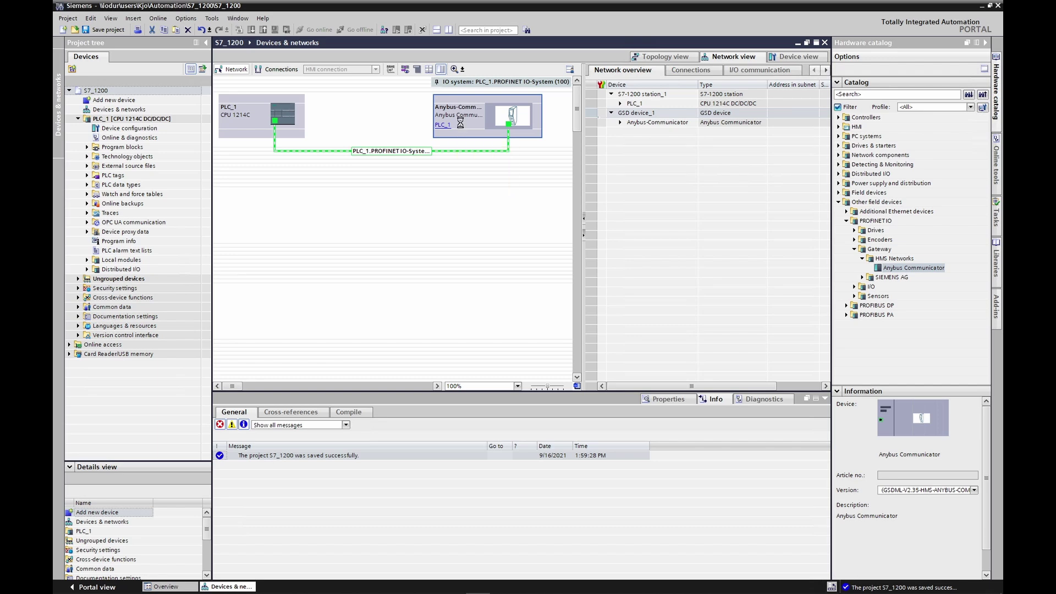
double_click(461, 126)
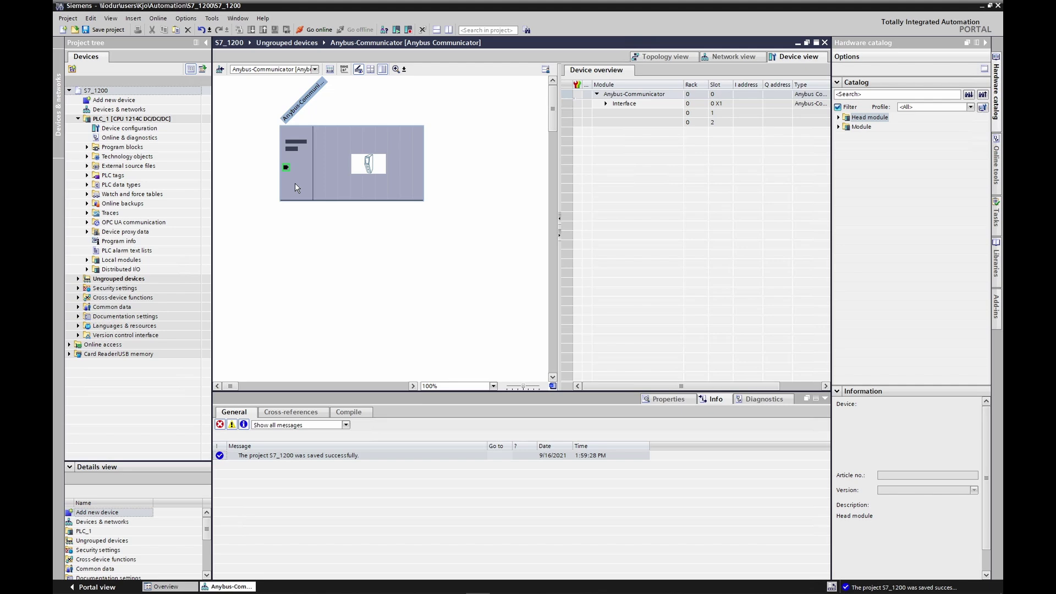
left_click(294, 185)
right_click(295, 188)
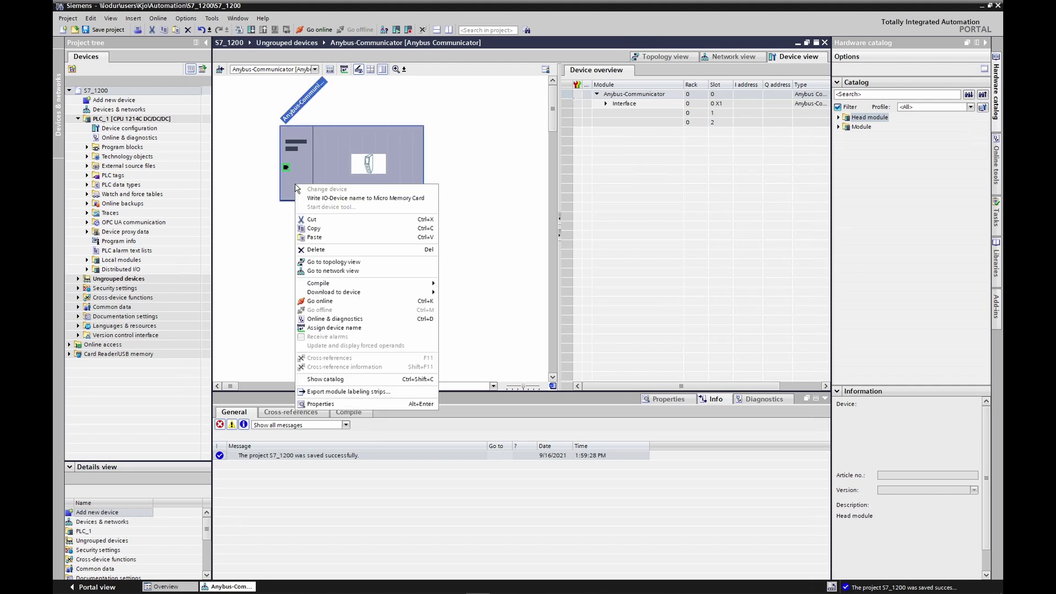
left_click(332, 404)
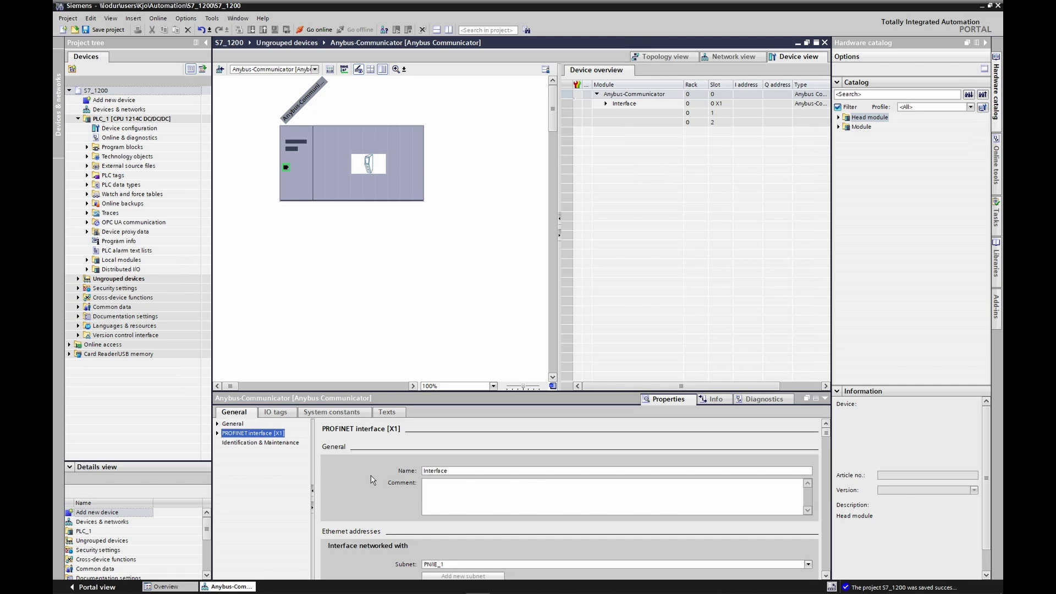
- Check the IPv4 address of the Anybus PROFINET interface, entering 1 as the last octet
scroll(372, 479, "down", 2)
scroll(371, 479, "down", 4)
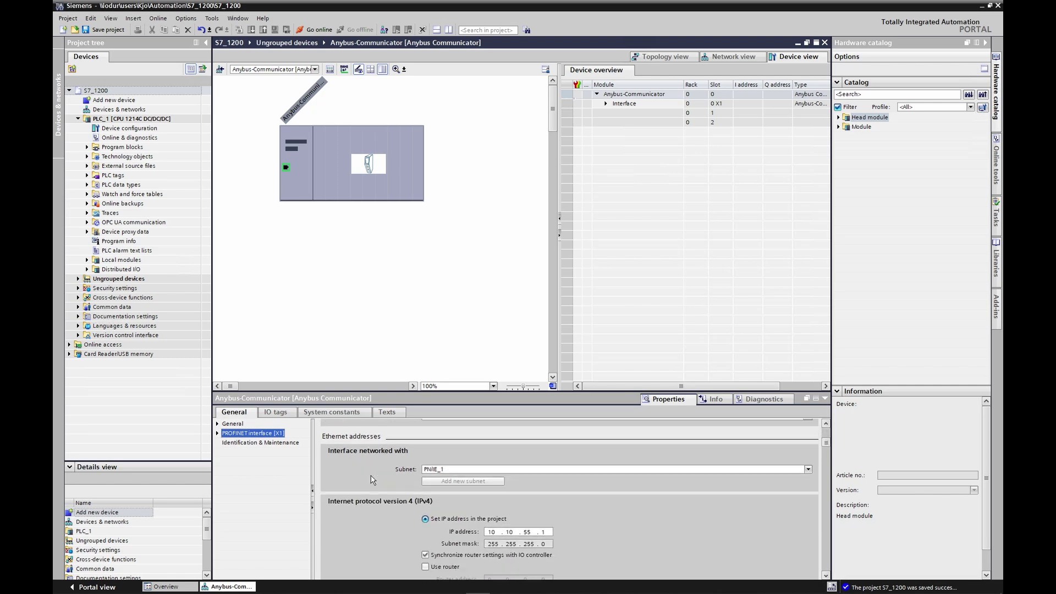
scroll(371, 480, "down", 3)
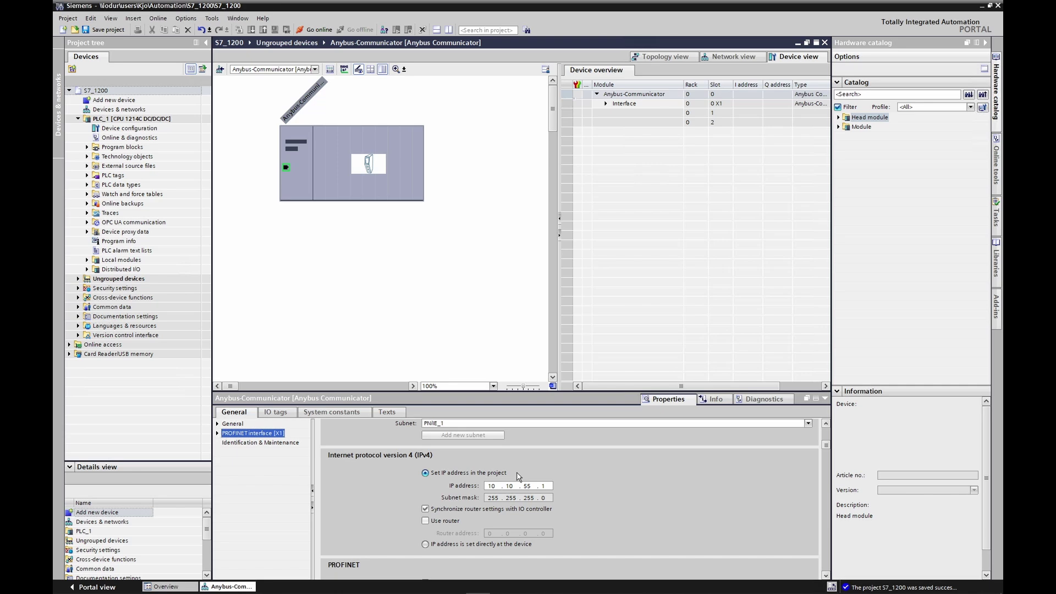
left_click(547, 486)
double_click(547, 486)
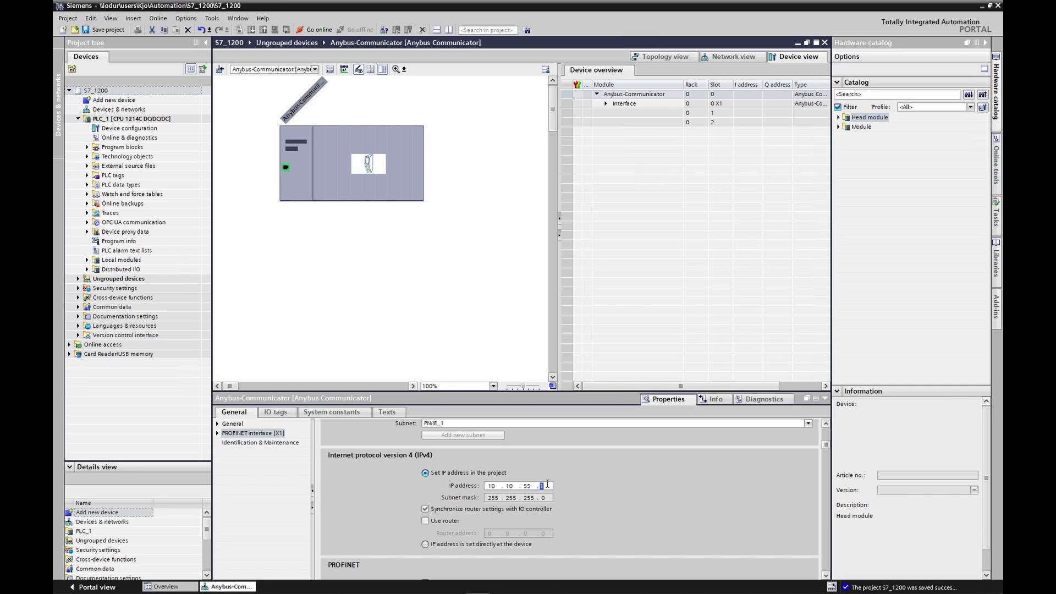
type("1")
scroll(406, 446, "up", 5)
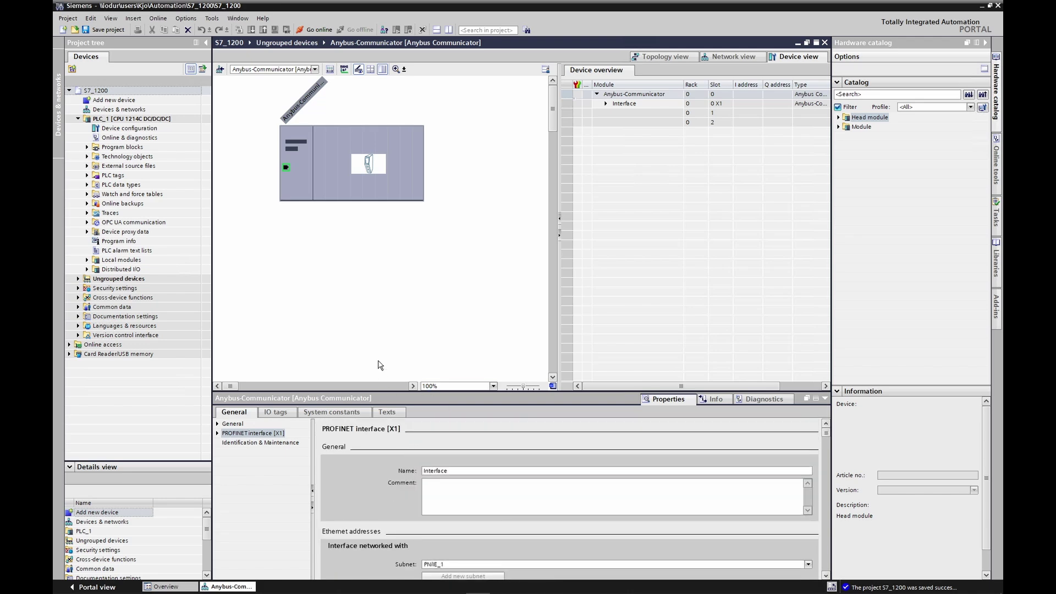
- Assign the name anybus-communicator to the unnamed device found at 10.10.55.145
right_click(332, 174)
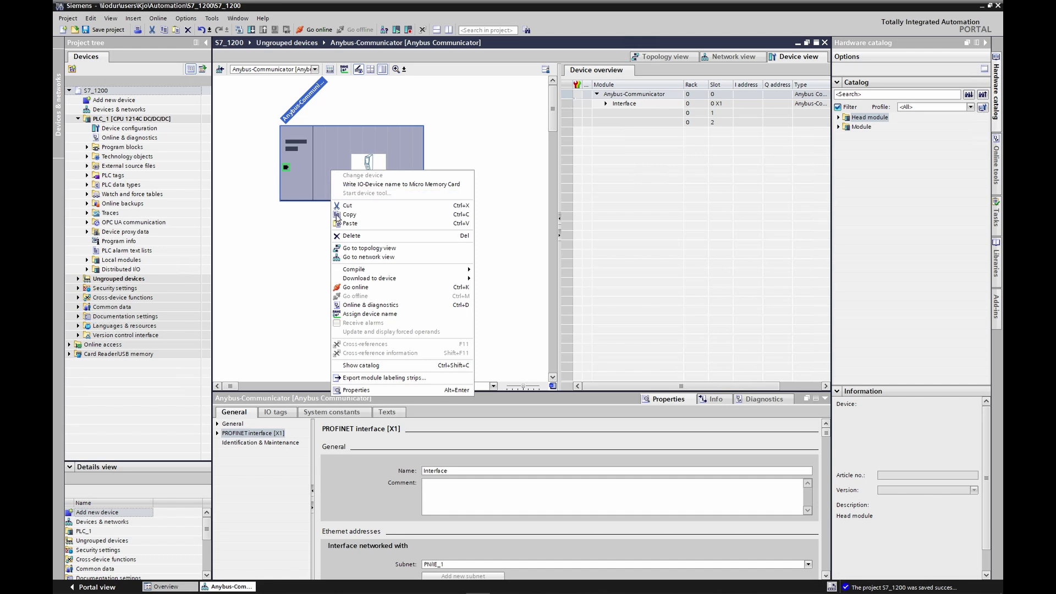
left_click(366, 314)
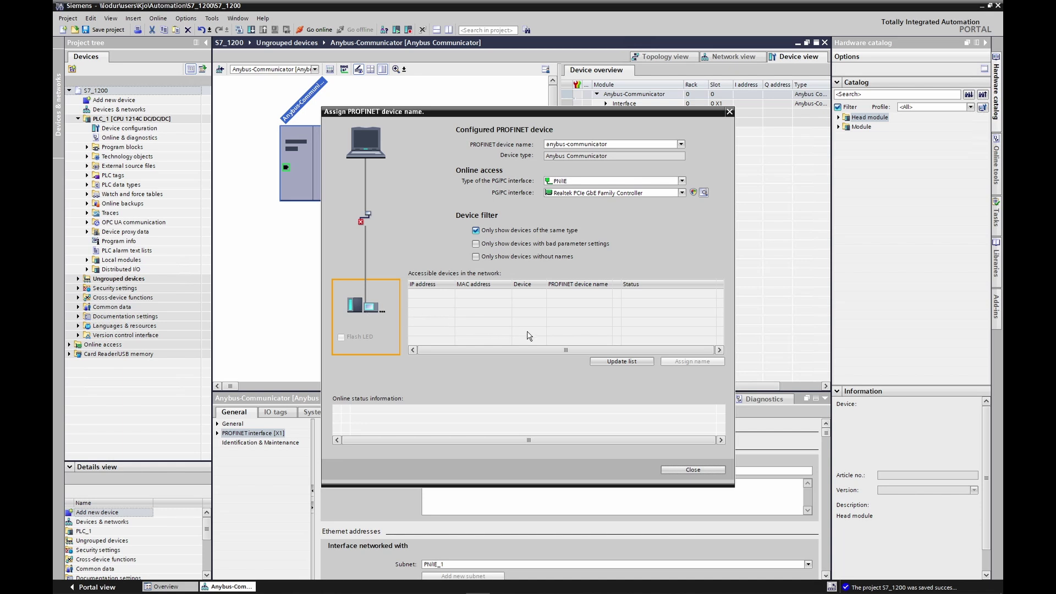
left_click(600, 361)
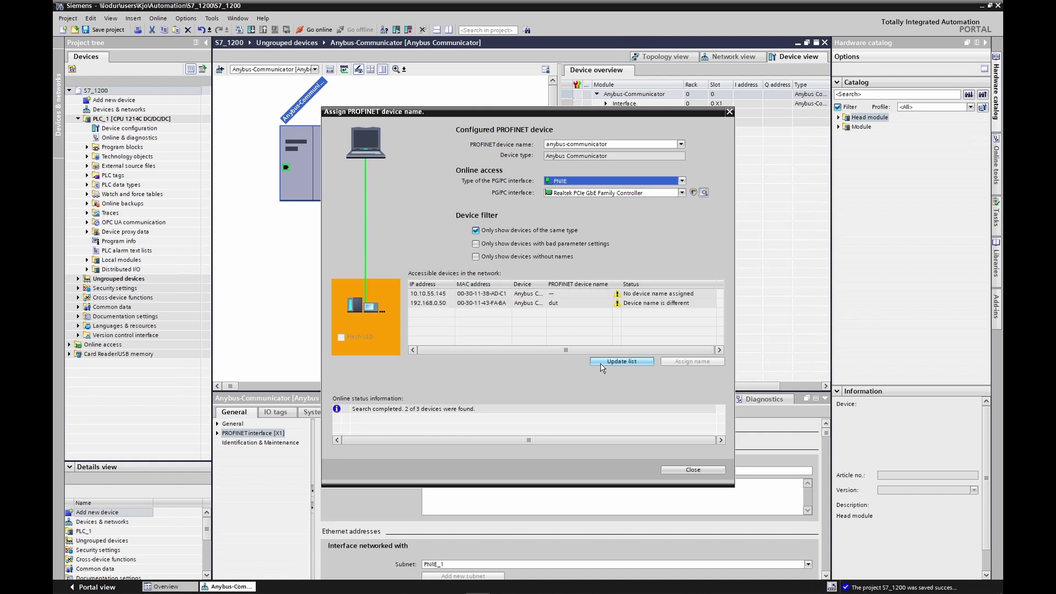
left_click(452, 294)
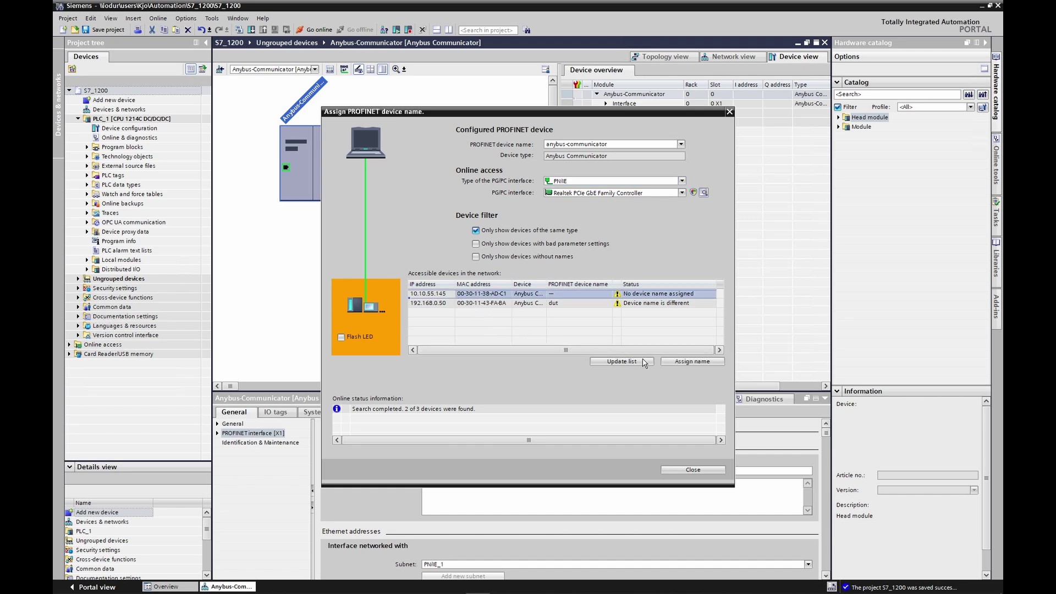
left_click(685, 363)
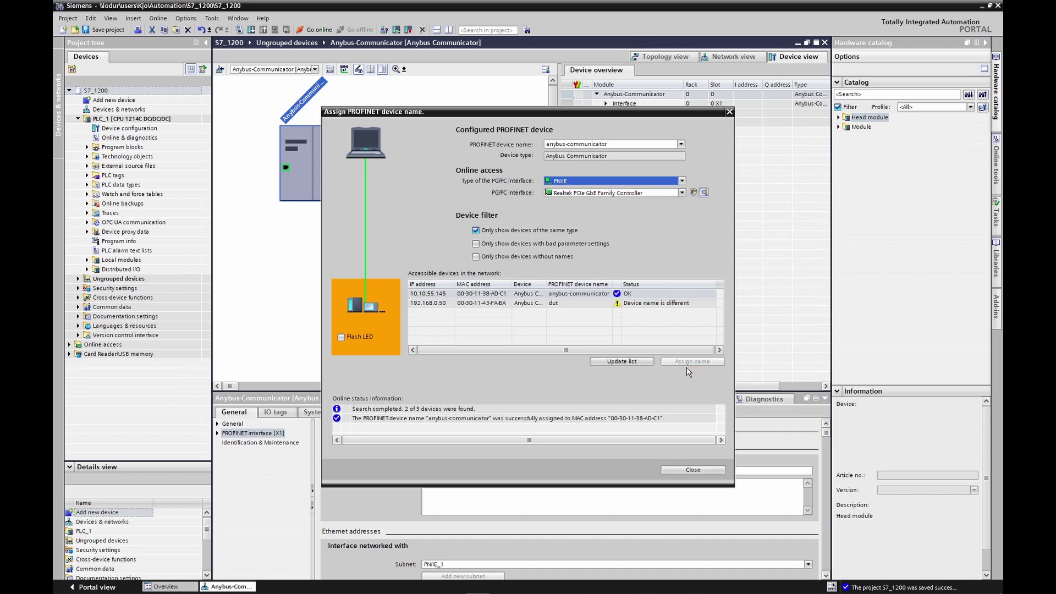
left_click(691, 471)
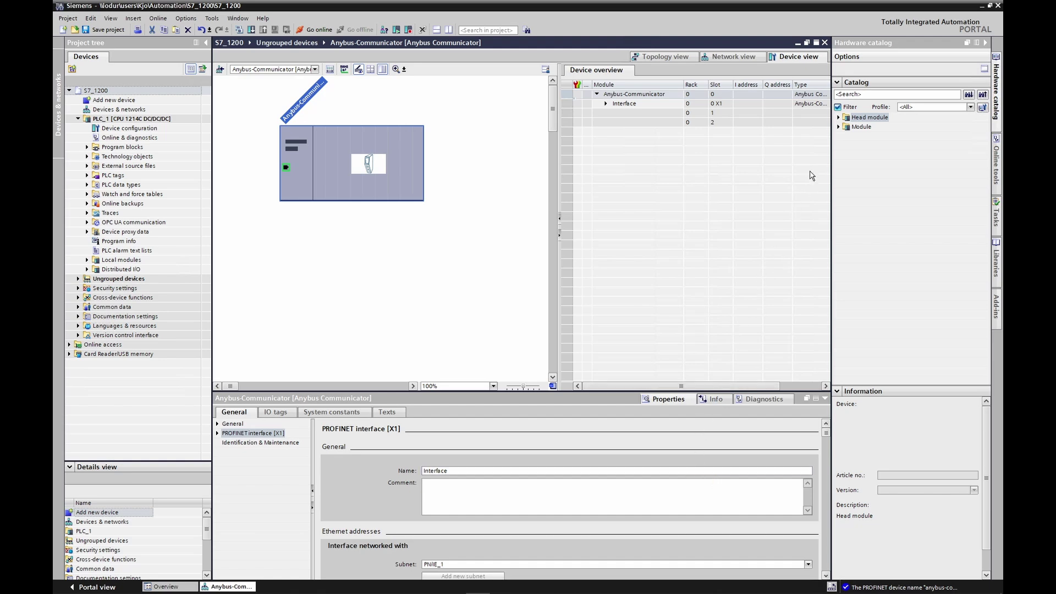
- Place IN 0020 in slot 1 (I 68..87) and OUT0020 in slot 2 (Q 64..83)
left_click(839, 127)
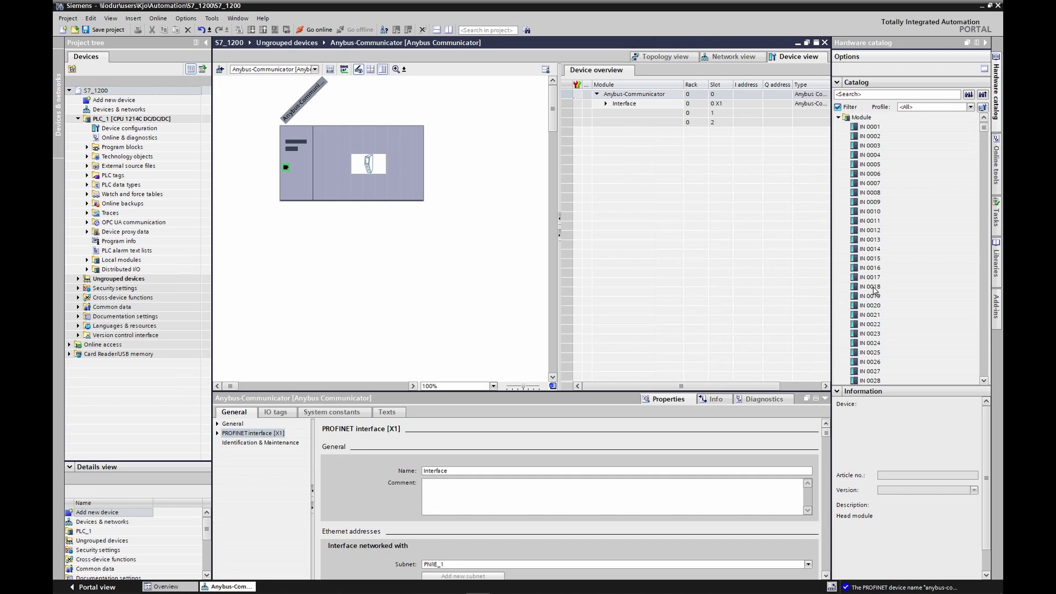
left_click(874, 307)
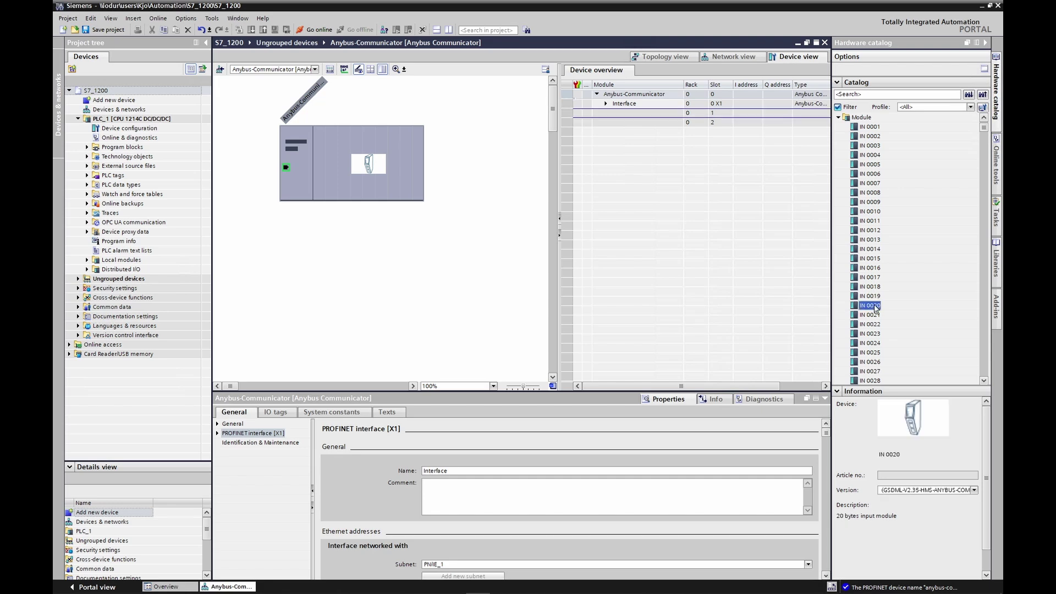
left_click_drag(874, 308, 646, 114)
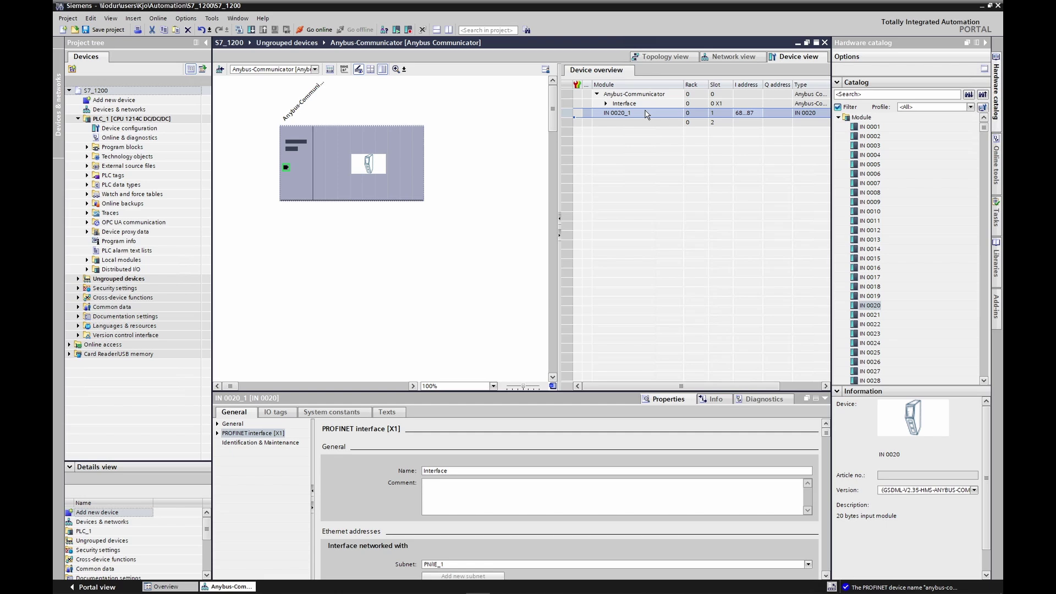
left_click(985, 347)
left_click_drag(985, 347, 985, 347)
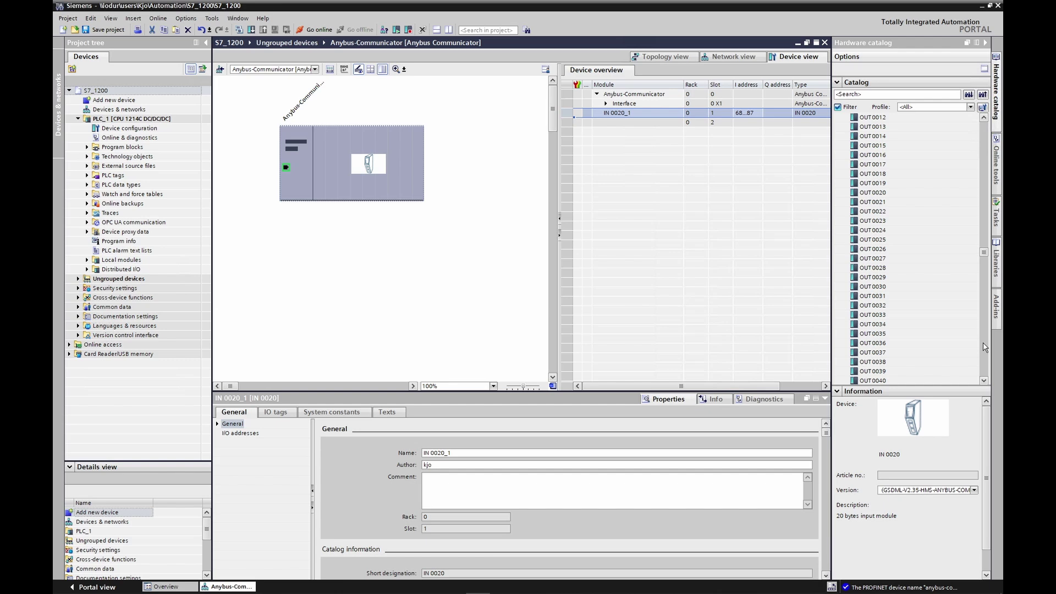
left_click(880, 193)
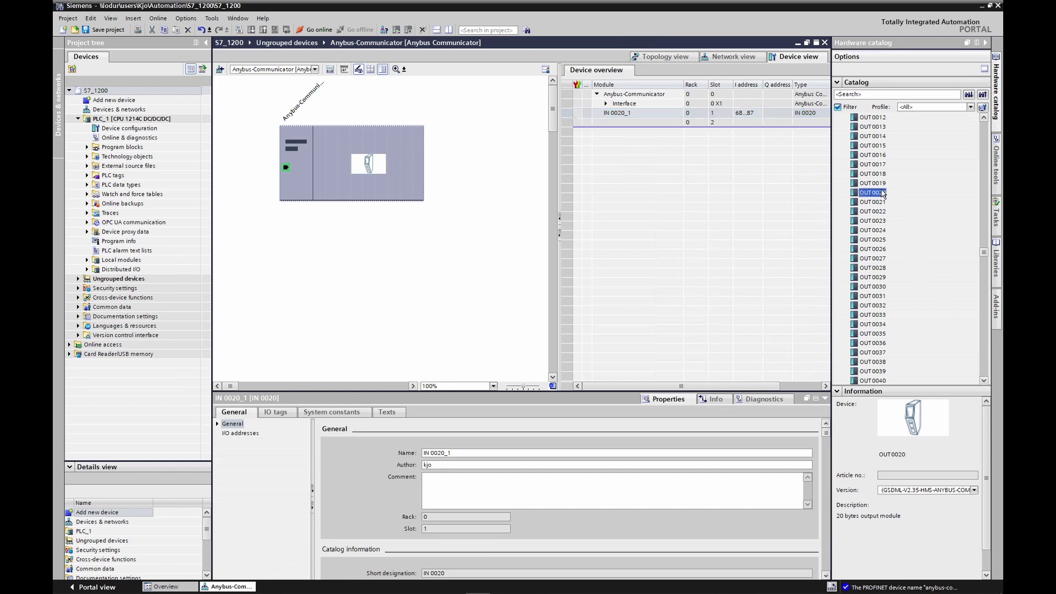
left_click_drag(880, 192, 652, 124)
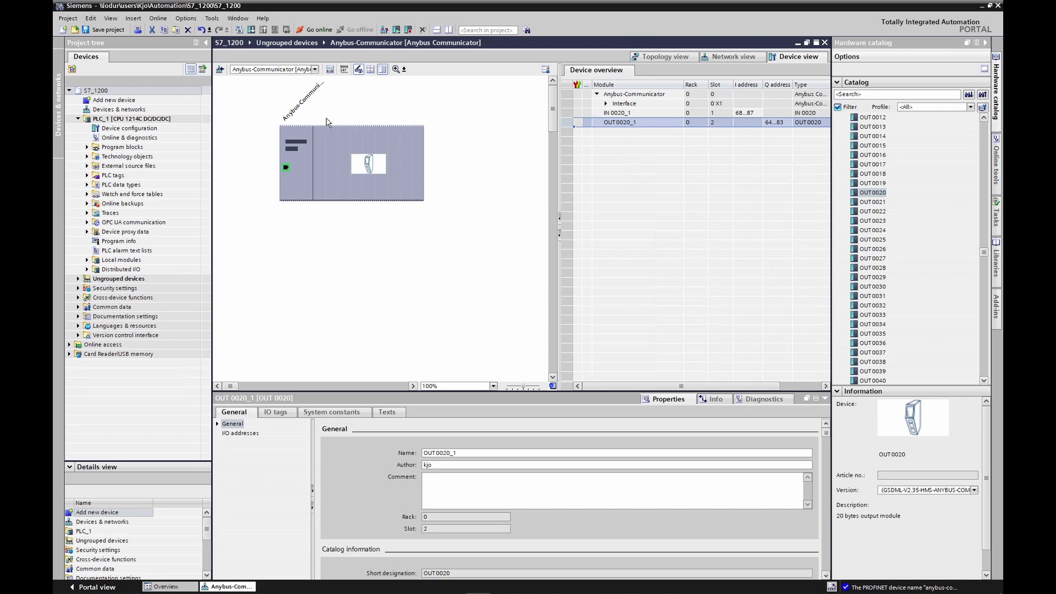
- Download hardware and software changes to PLC_1 and restart it, with 0 errors
right_click(170, 120)
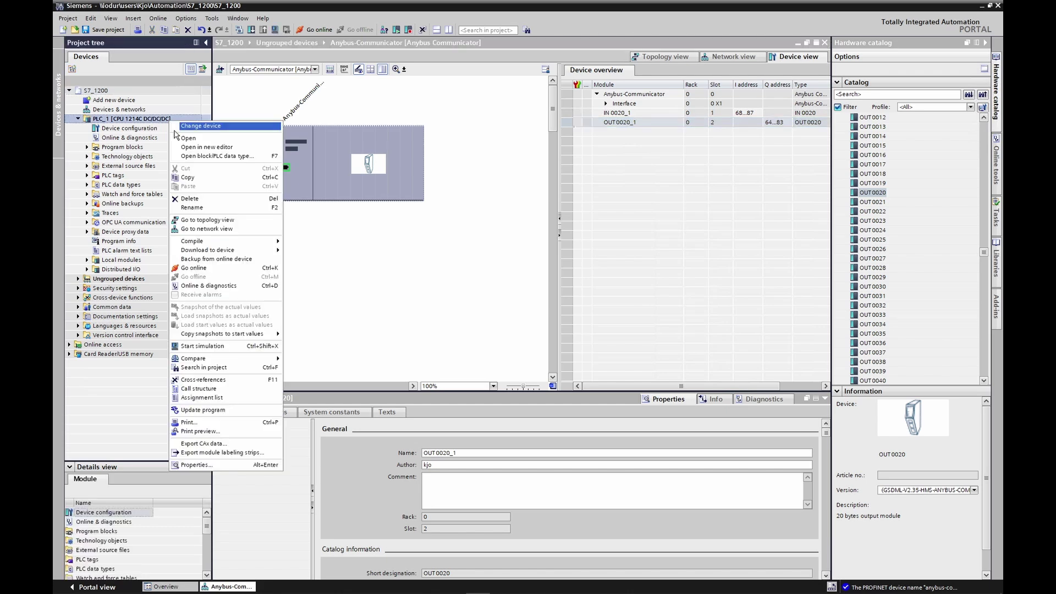
mouse_move(273, 250)
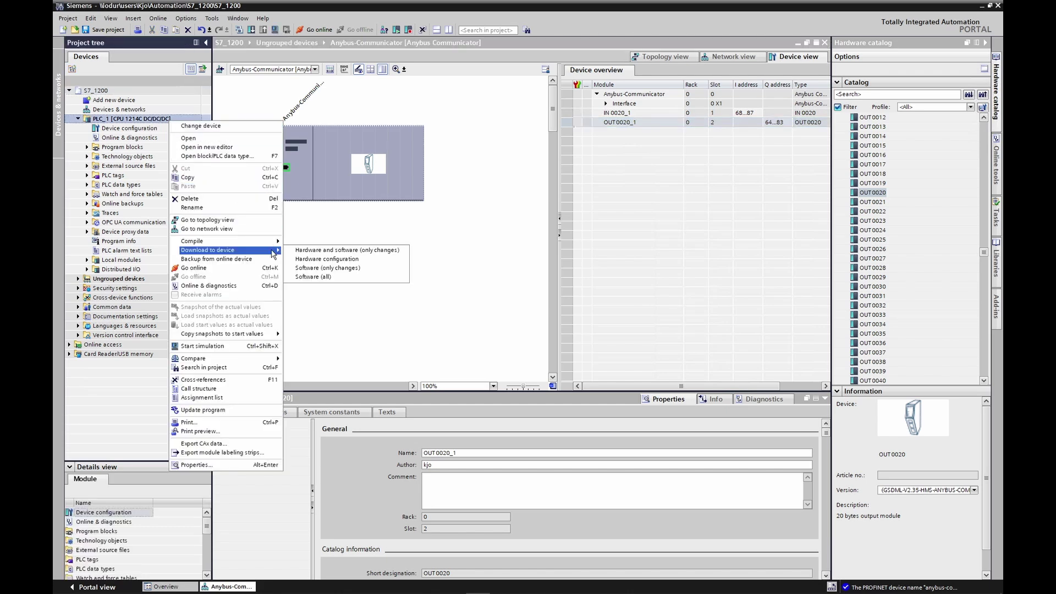
left_click(296, 251)
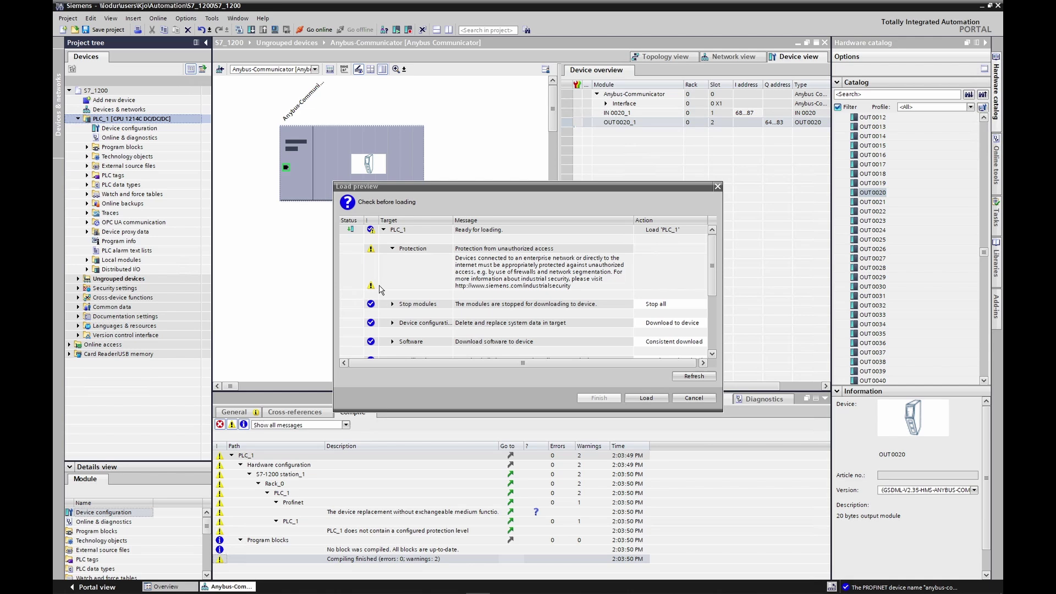
left_click(640, 398)
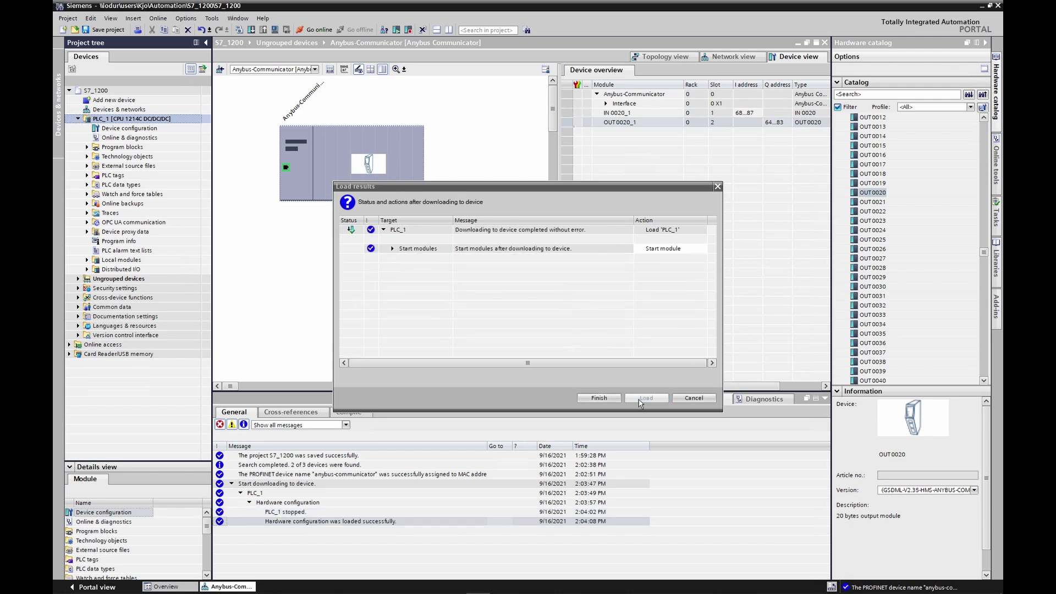
left_click(598, 398)
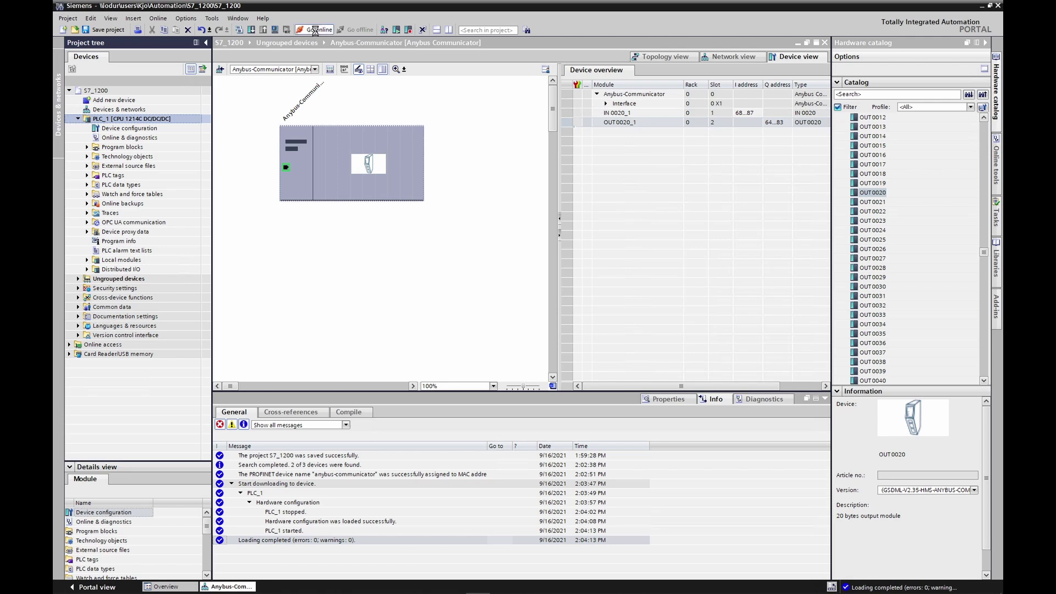
- Go online with PLC_1 at 10.10.55.205 and expand its Watch and force tables folder
left_click(315, 30)
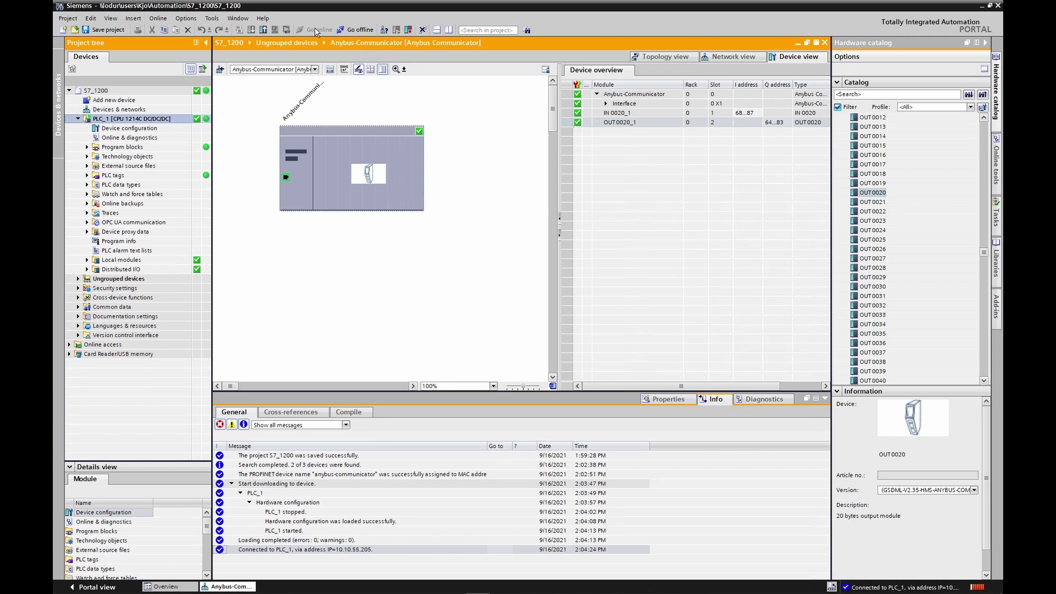
left_click(86, 195)
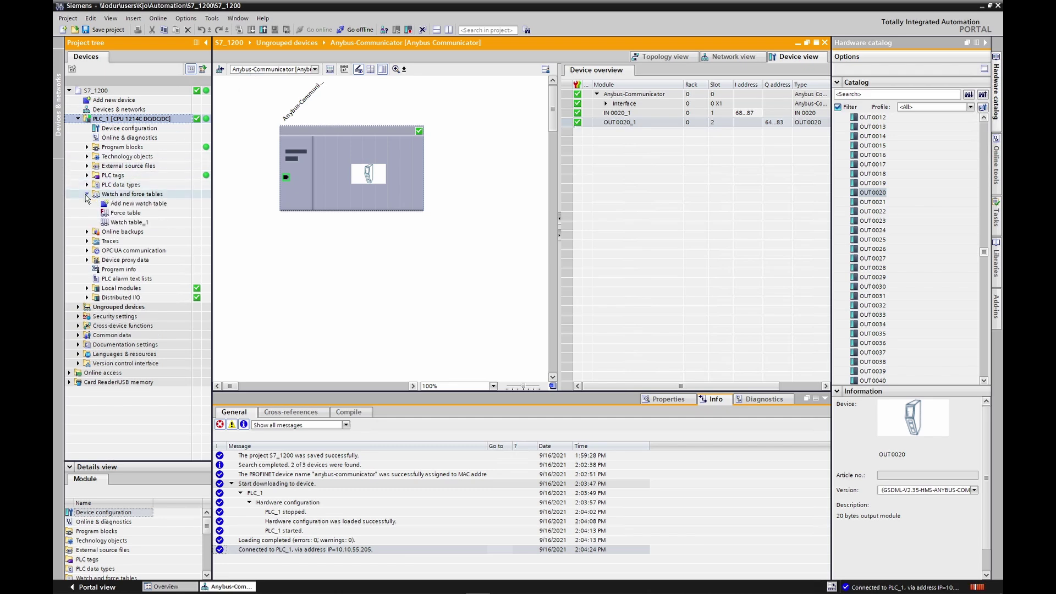
- Open Watch table_1 and enter the addresses %IW68 and %IW70
double_click(130, 222)
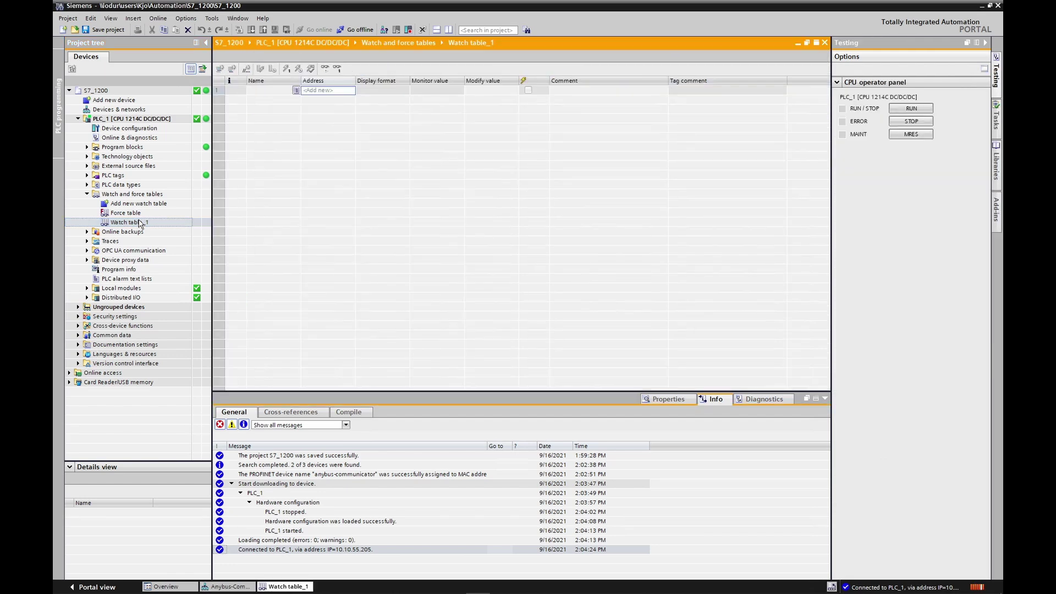
left_click(324, 92)
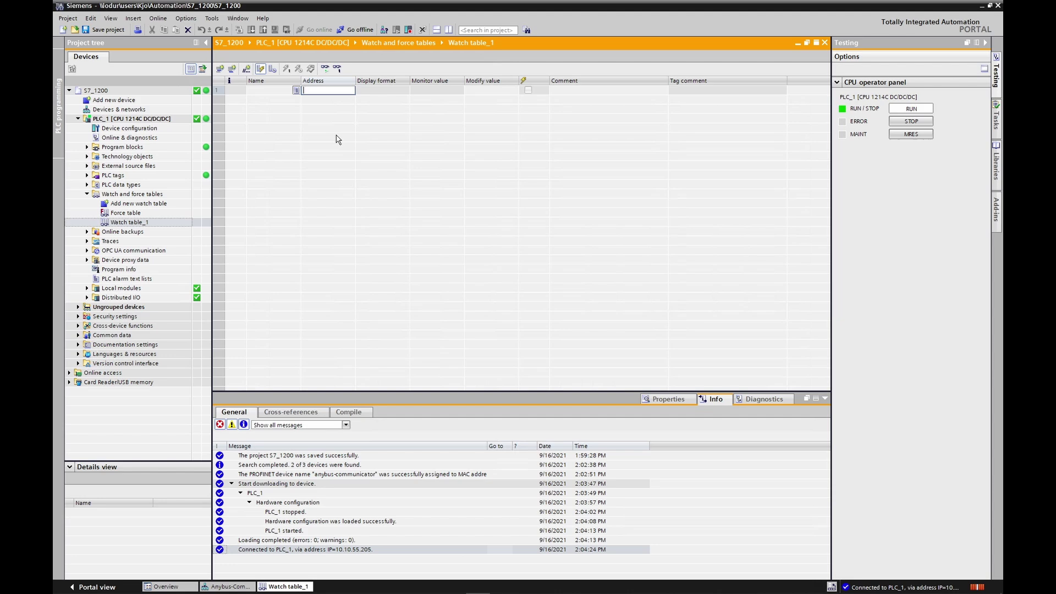
type("IW68")
key("Return")
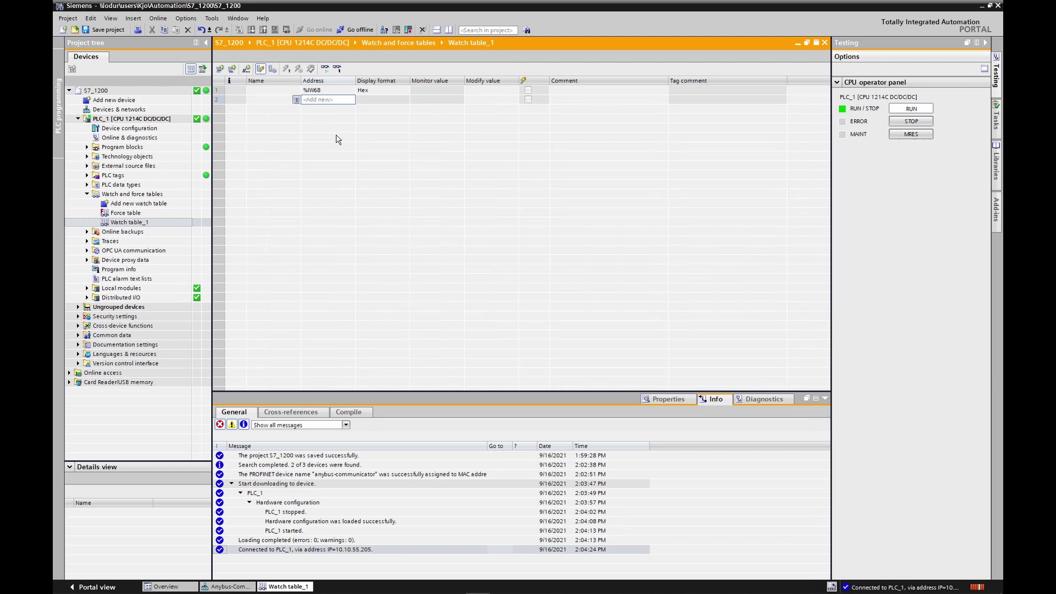
left_click(328, 101)
type("IW70")
key("Return")
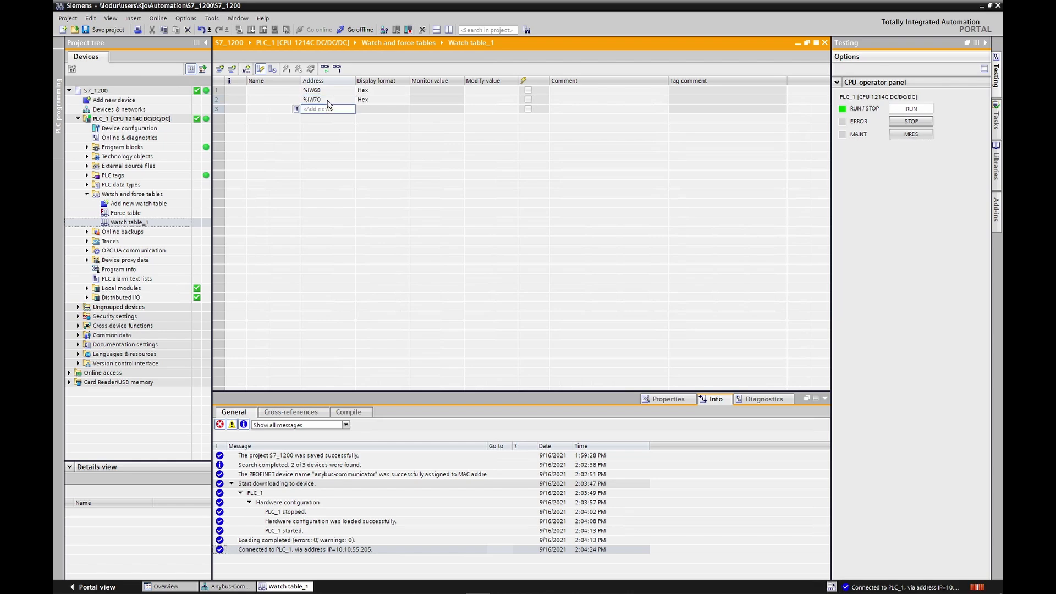
- Monitor all values and switch the %IW68 display format to DEC
left_click(326, 68)
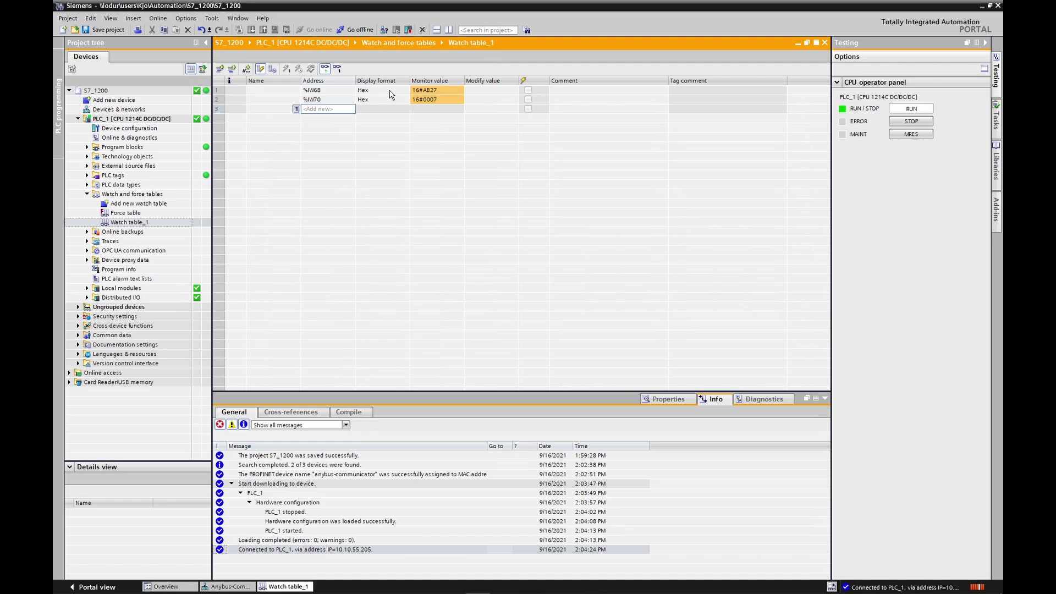
left_click(390, 91)
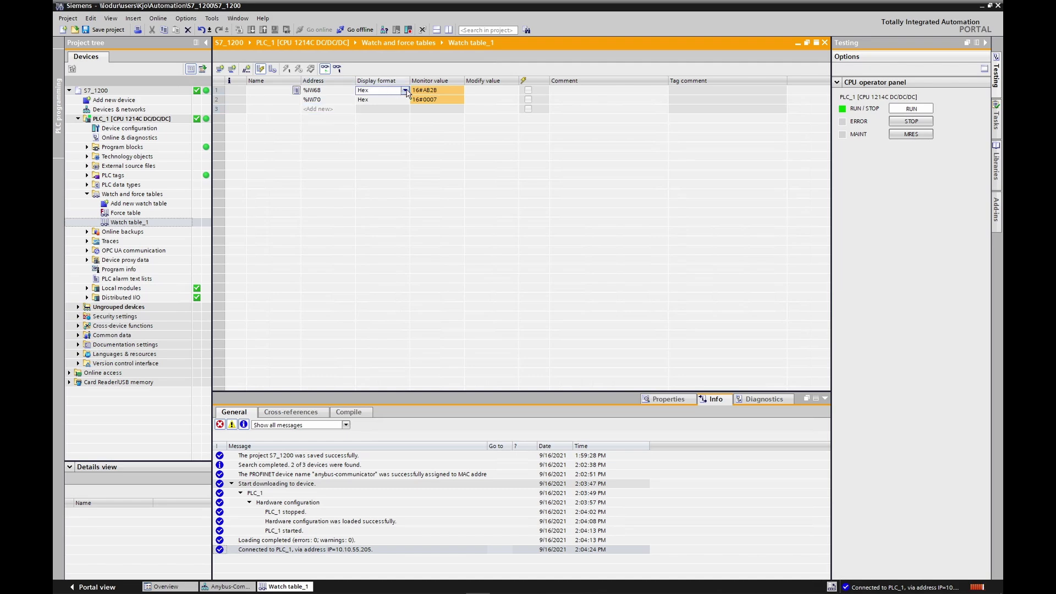
left_click(405, 91)
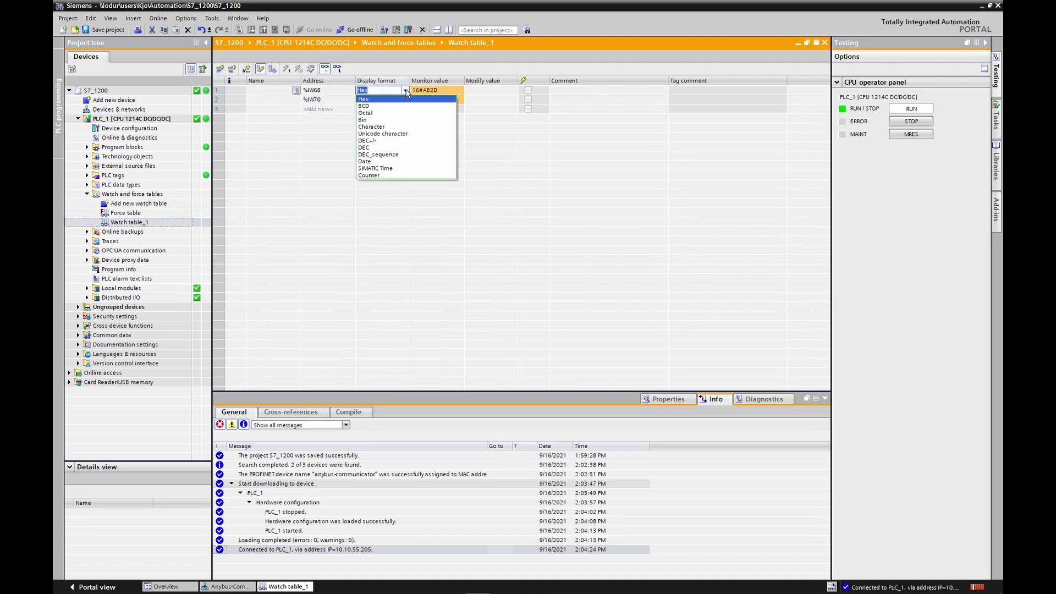
left_click(372, 149)
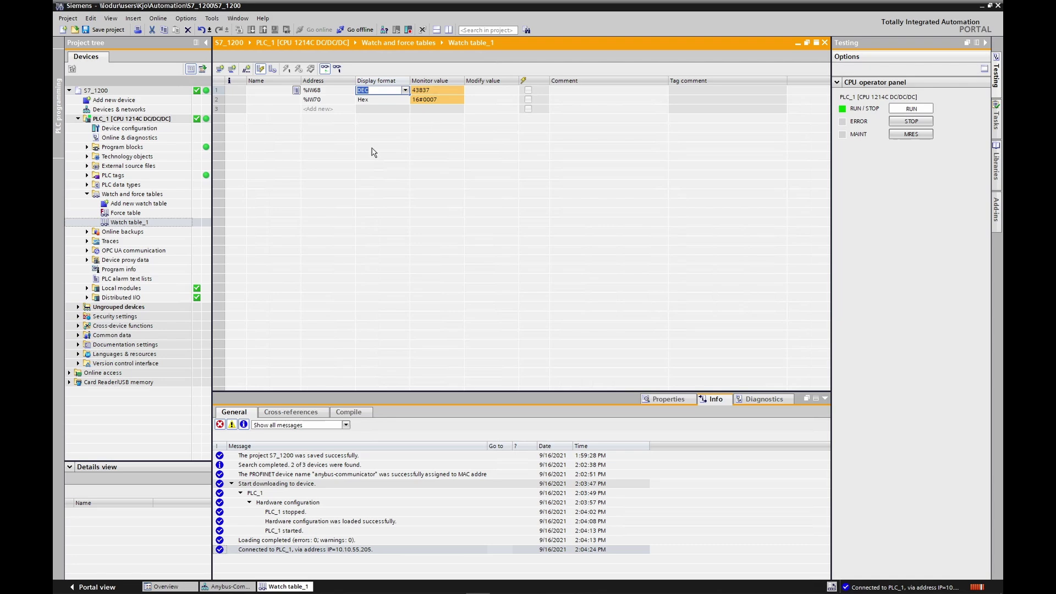
left_click(337, 110)
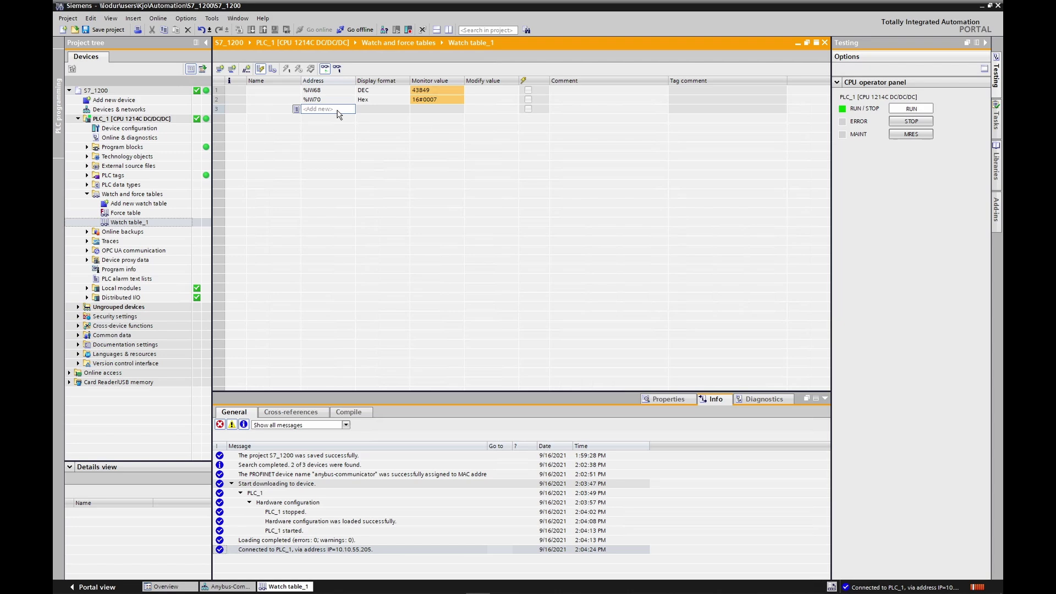
- Add %QW64 in row 3 and write the modify value 16#0001 to it once
left_click(337, 110)
type("QW64")
key("Return")
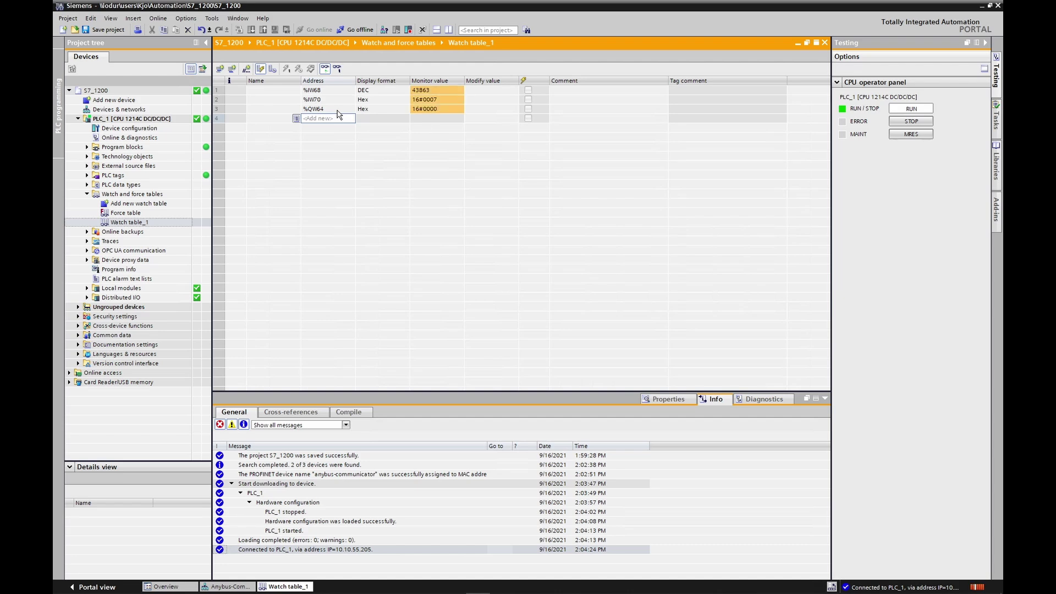
left_click(482, 109)
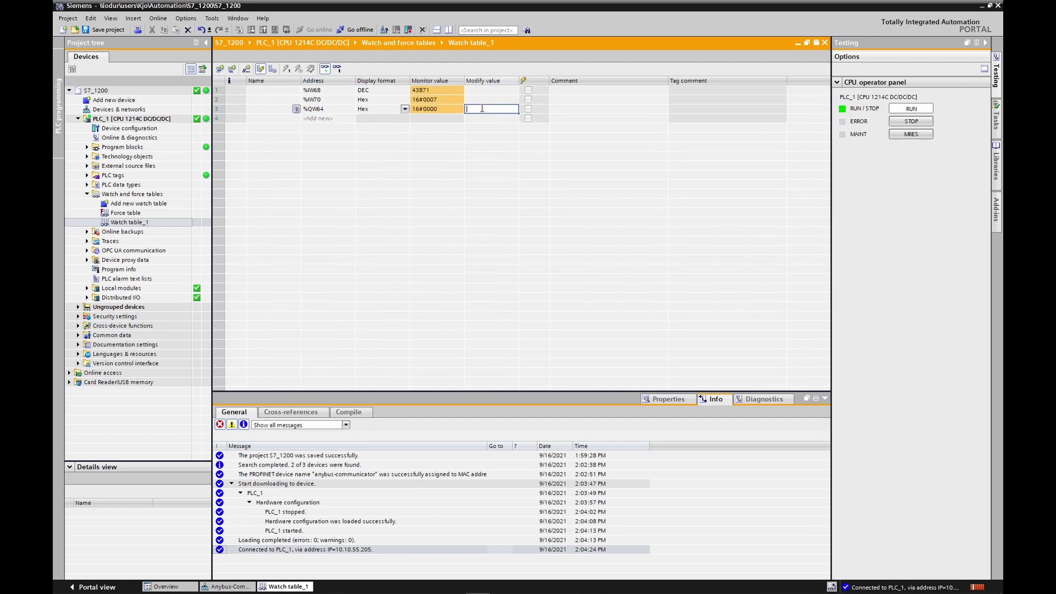
type("1")
key("Return")
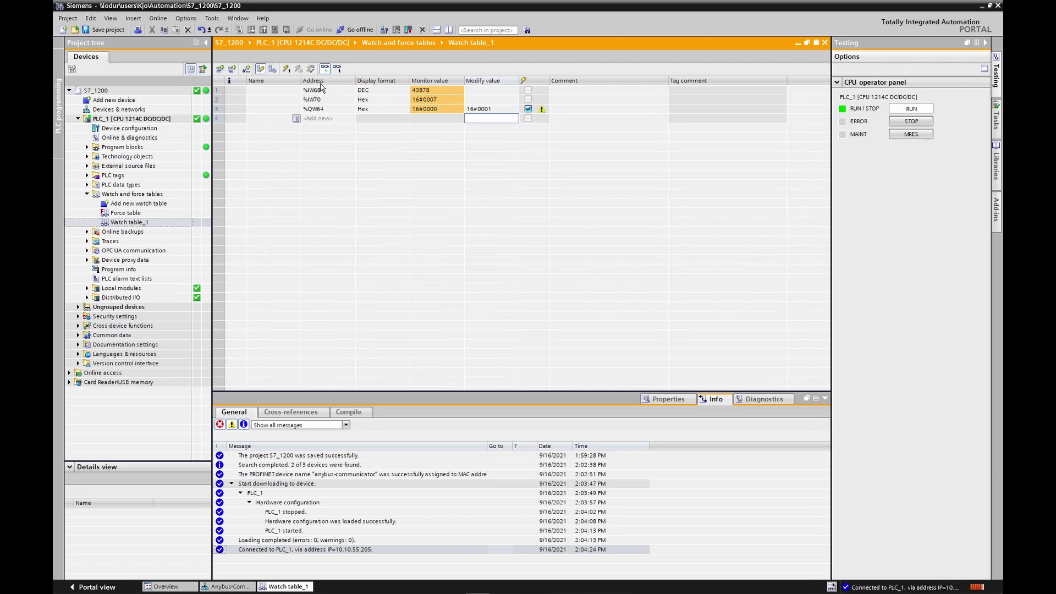
left_click(286, 69)
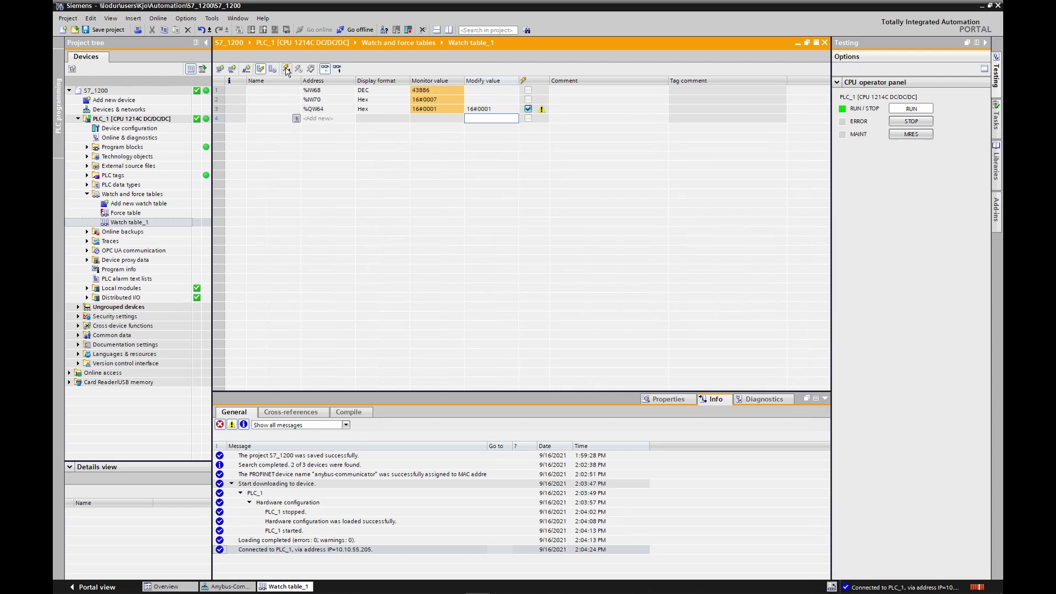